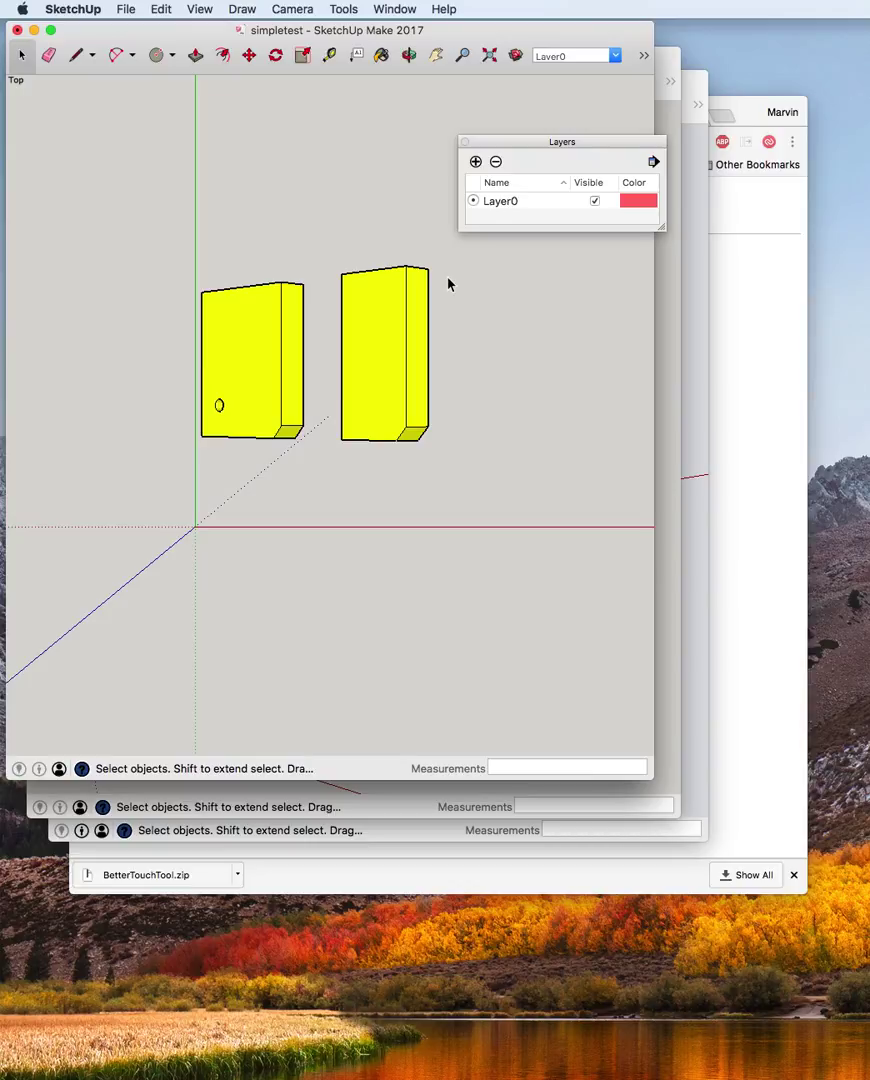
# Lay out the SVG profile of the large face with the round hole on the first yellow block.
pyautogui.click(251, 372)
pyautogui.rightClick(243, 360)
pyautogui.moveTo(300, 573)
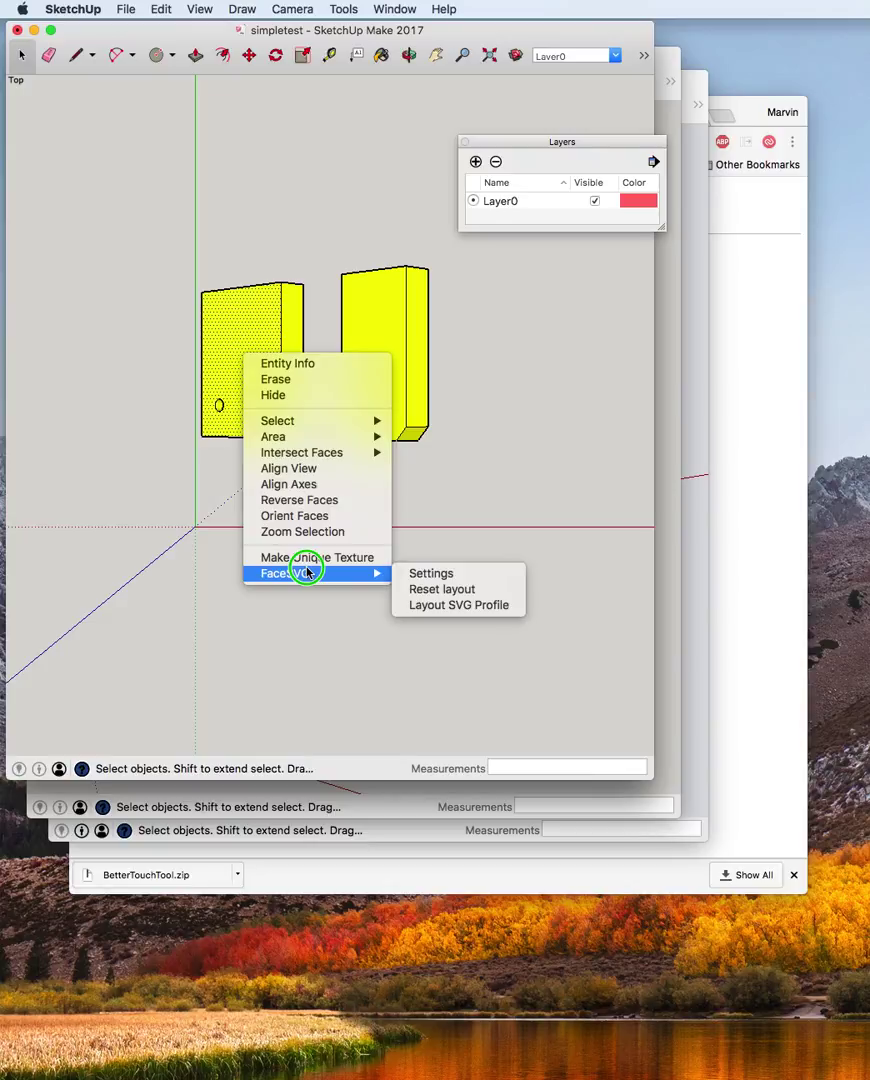
pyautogui.click(424, 606)
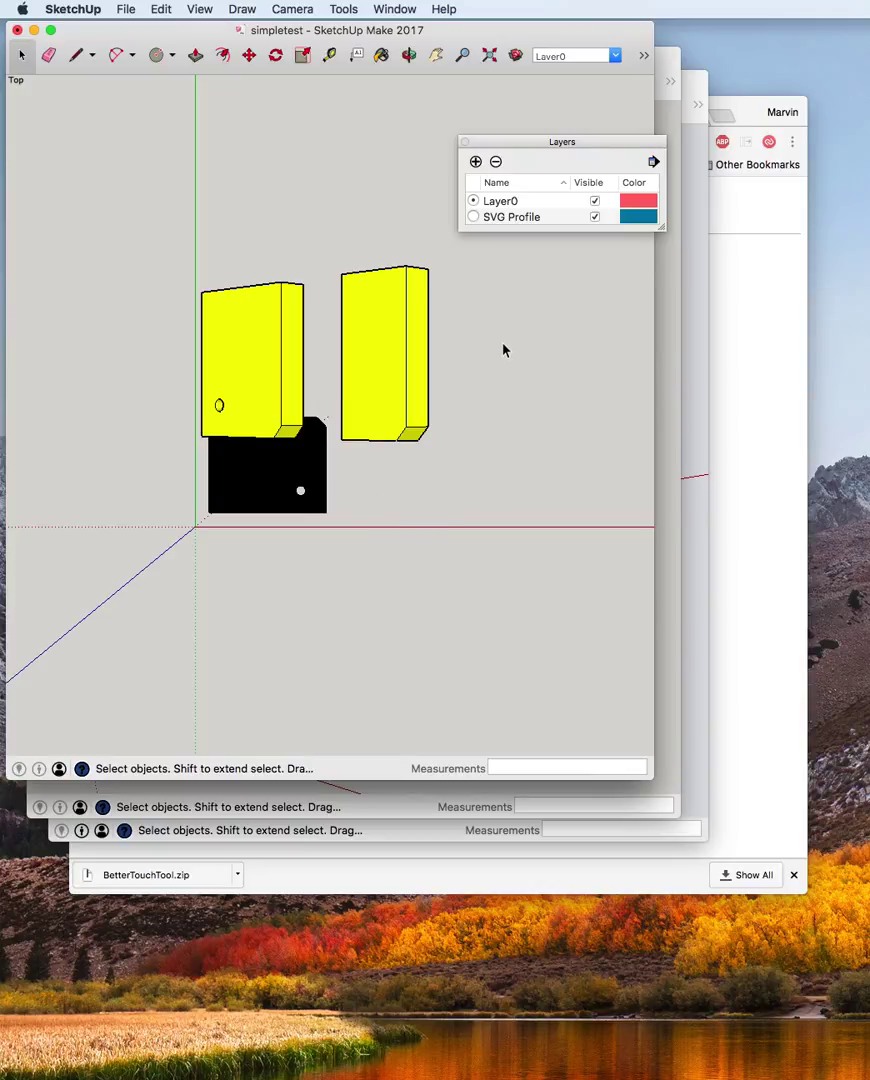
# Lay out the SVG profile of the pocketed face on the other yellow block.
pyautogui.moveTo(505, 355); pyautogui.dragTo(333, 277, button='middle')
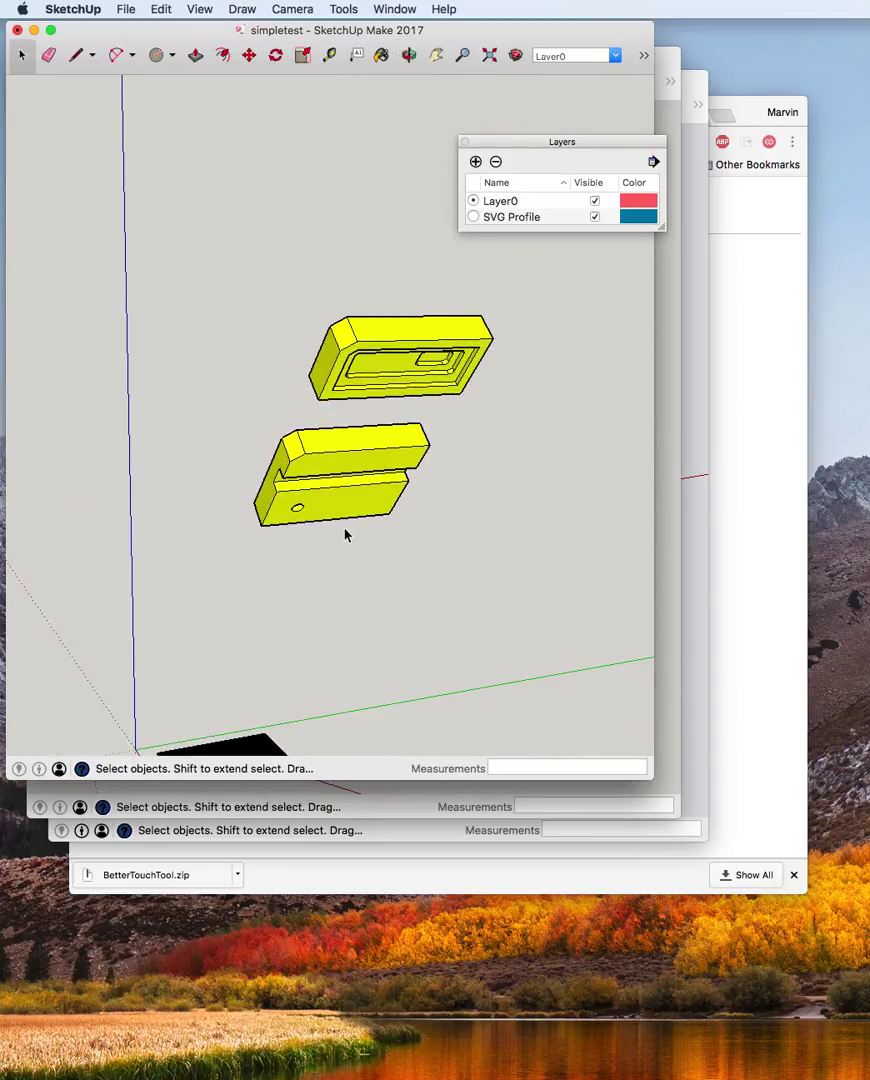
pyautogui.moveTo(345, 535); pyautogui.dragTo(239, 398, button='middle')
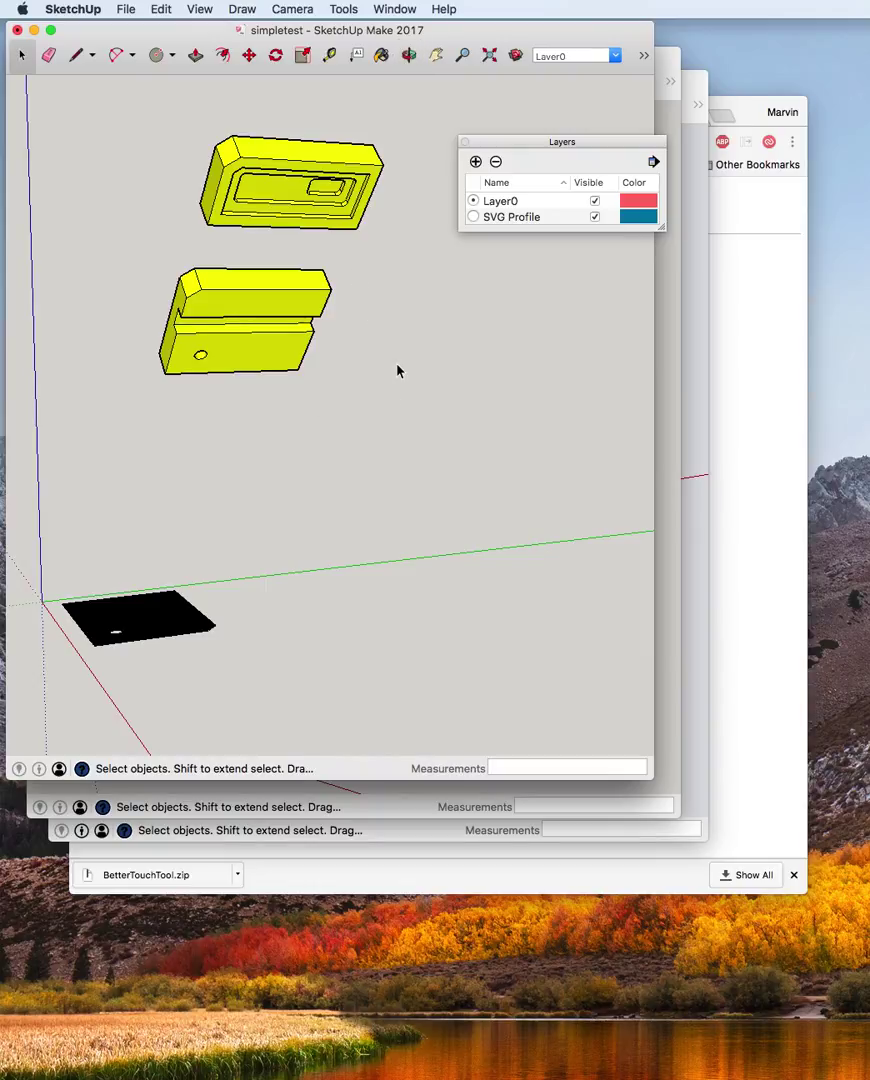
pyautogui.middleClick(250, 228)
pyautogui.click(250, 228)
pyautogui.rightClick(251, 220)
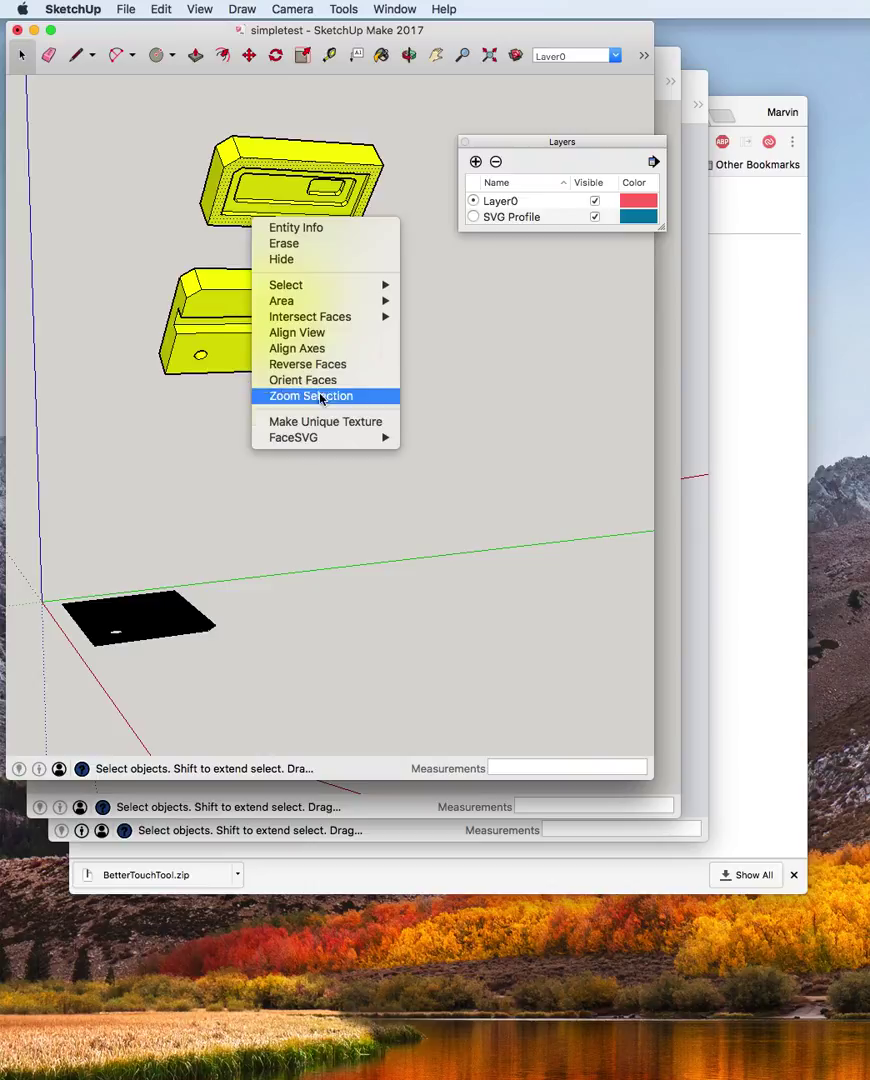
pyautogui.moveTo(335, 438)
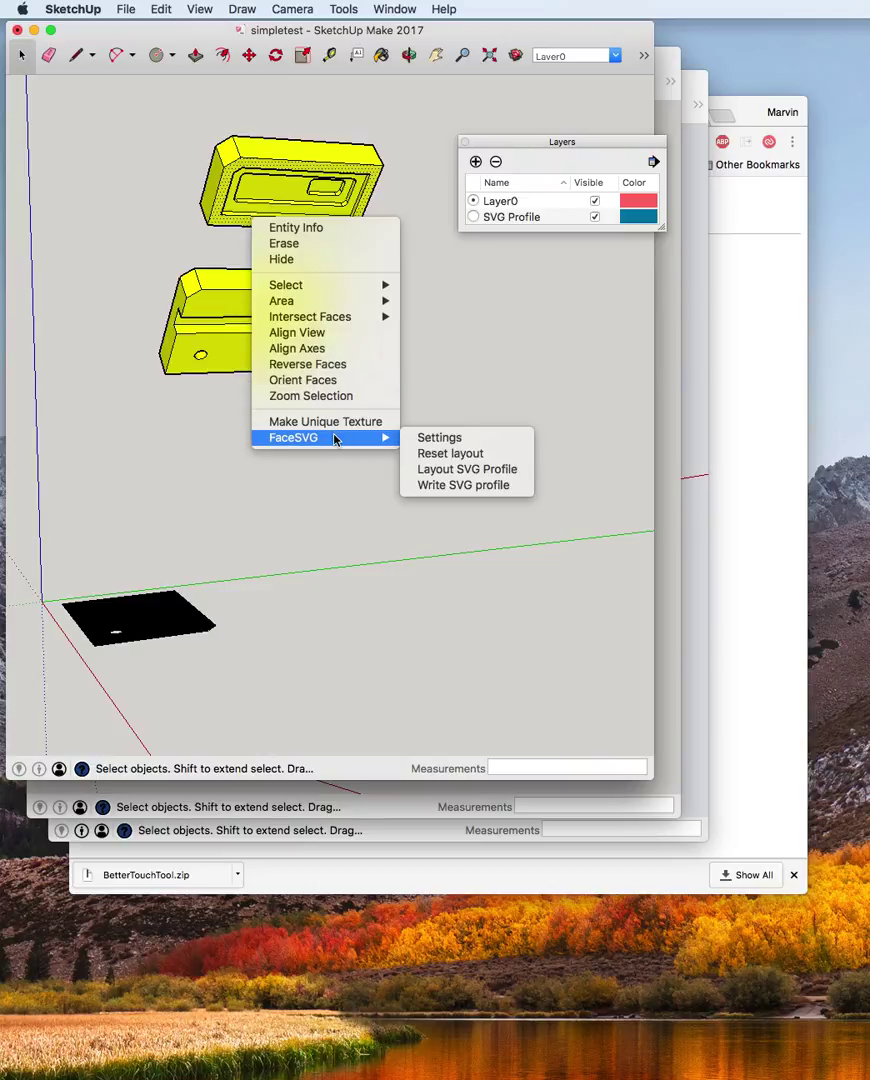
pyautogui.click(463, 470)
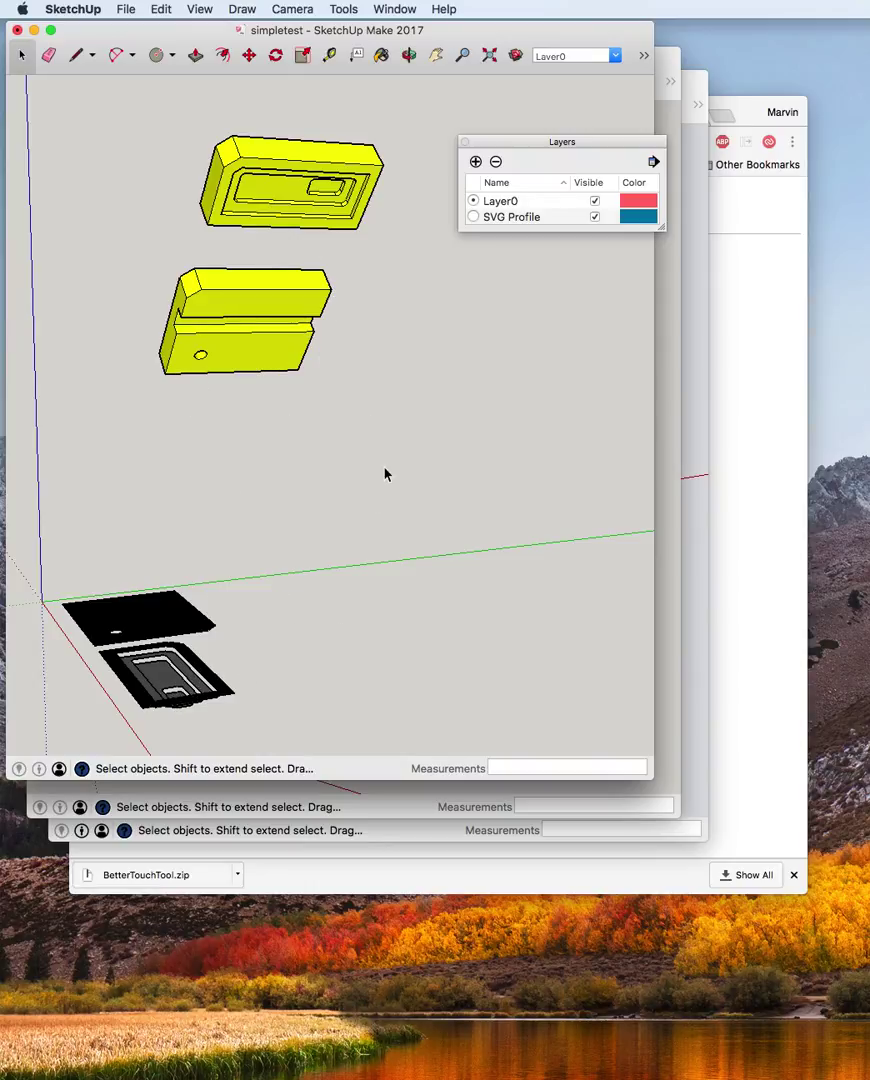
# Lay out the SVG profile of the first block's grooved face, including its round hole.
pyautogui.click(267, 364)
pyautogui.rightClick(251, 351)
pyautogui.moveTo(300, 568)
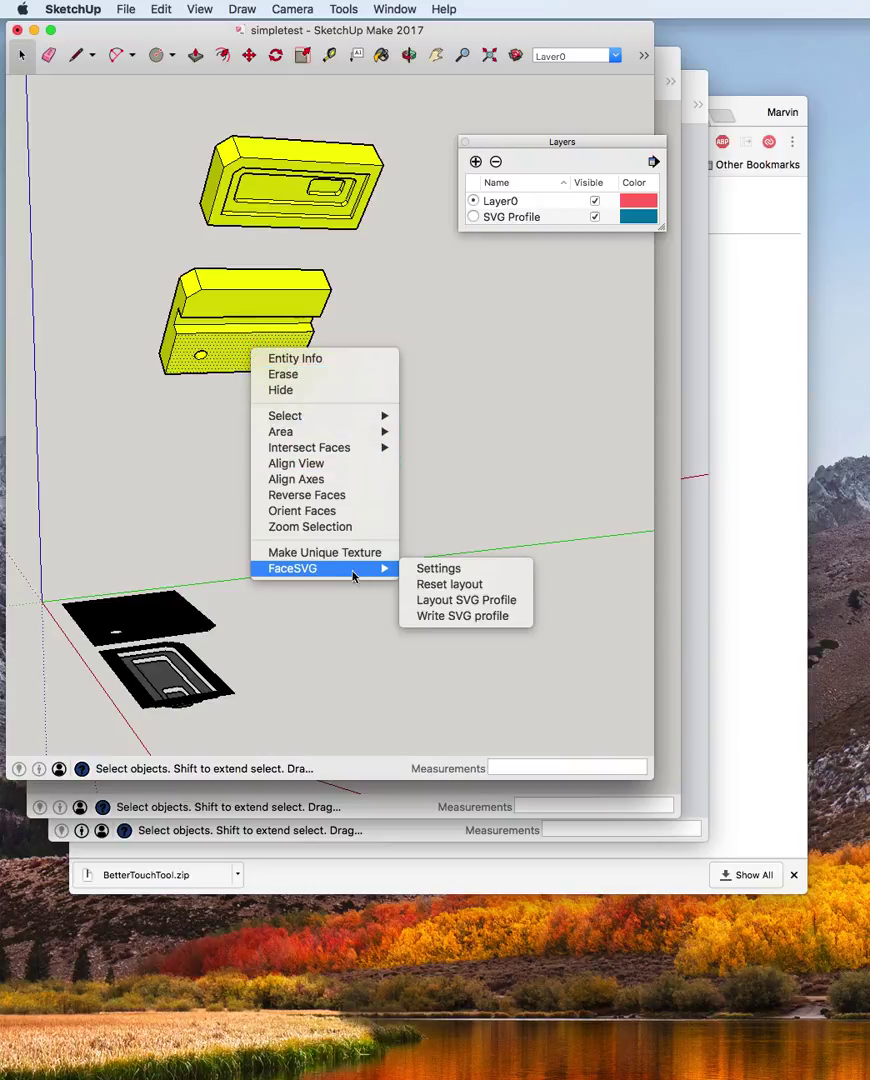
pyautogui.click(463, 602)
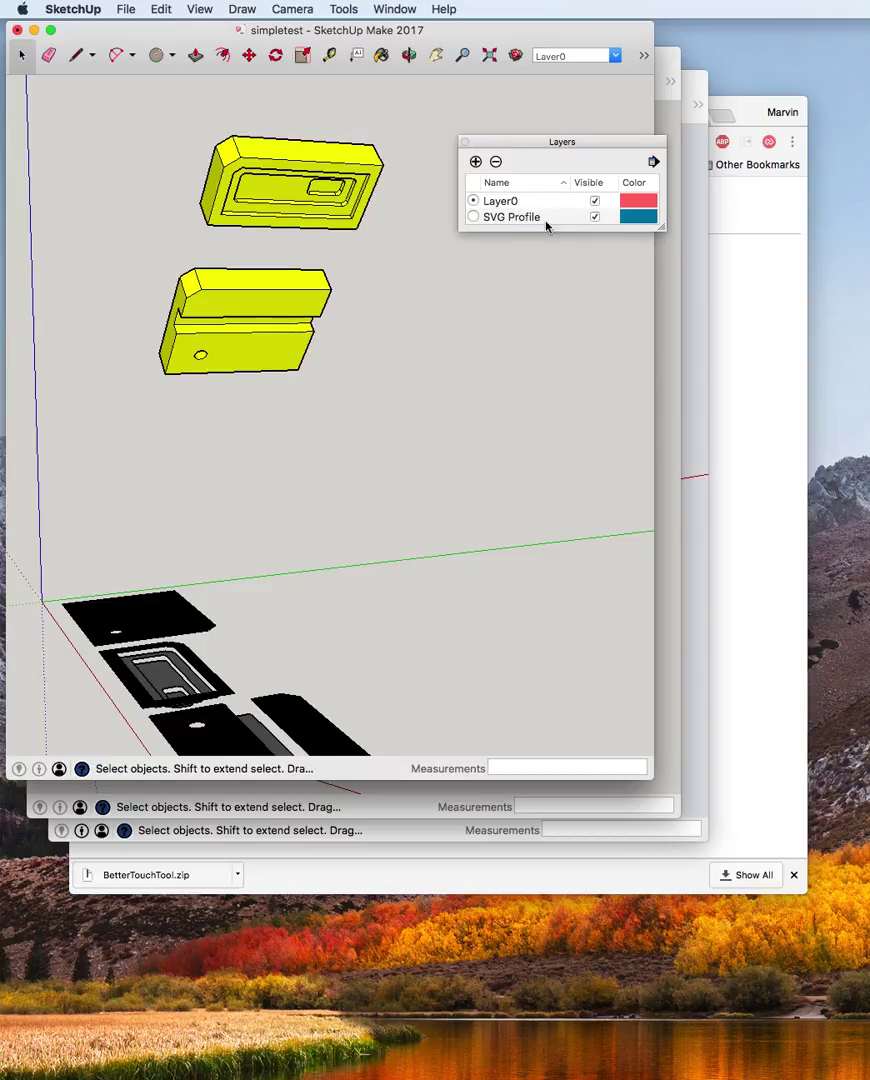
# Make SVG Profile the active layer, hide Layer0 and show the laid-out profiles from the top.
pyautogui.click(473, 217)
pyautogui.click(595, 201)
pyautogui.press('super+2')
pyautogui.keyDown('shift'); pyautogui.moveTo(504, 330); pyautogui.dragTo(322, 279, button='middle'); pyautogui.keyUp('shift')
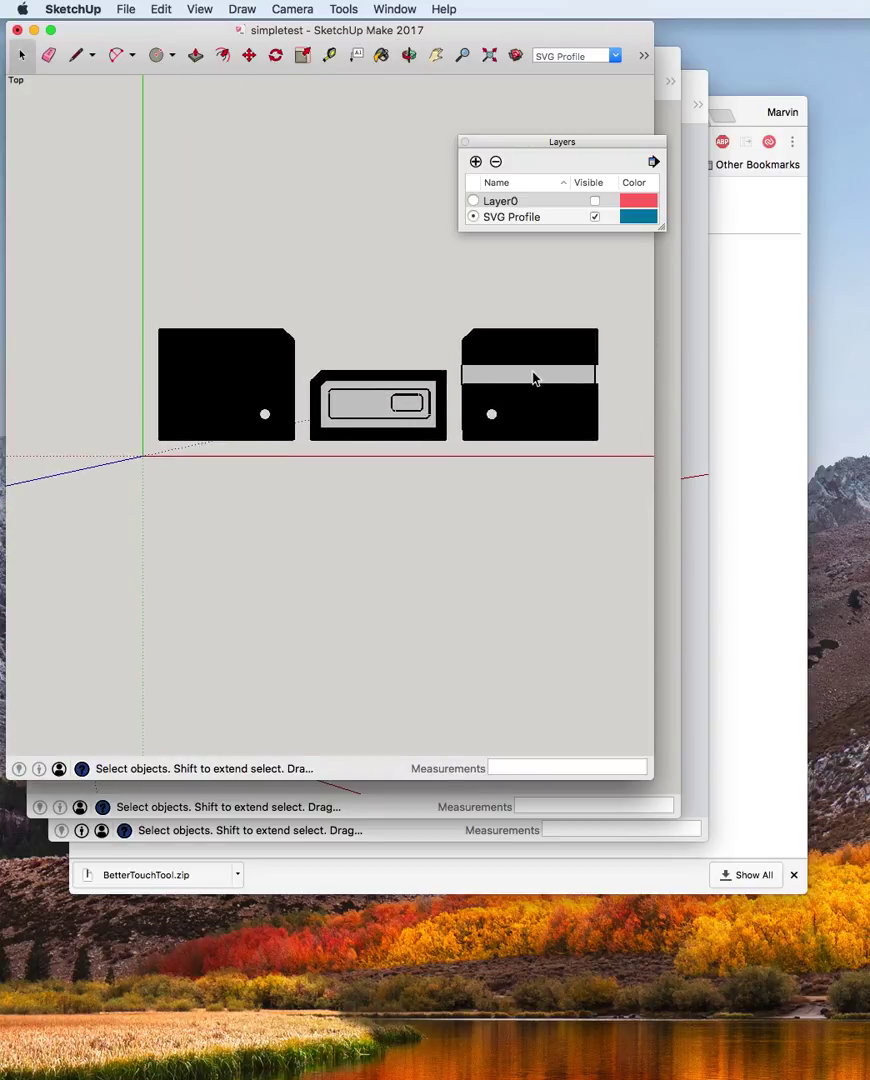
# Write the group of laid-out profiles to simpletest.svg in the SVG folder.
pyautogui.rightClick(211, 378)
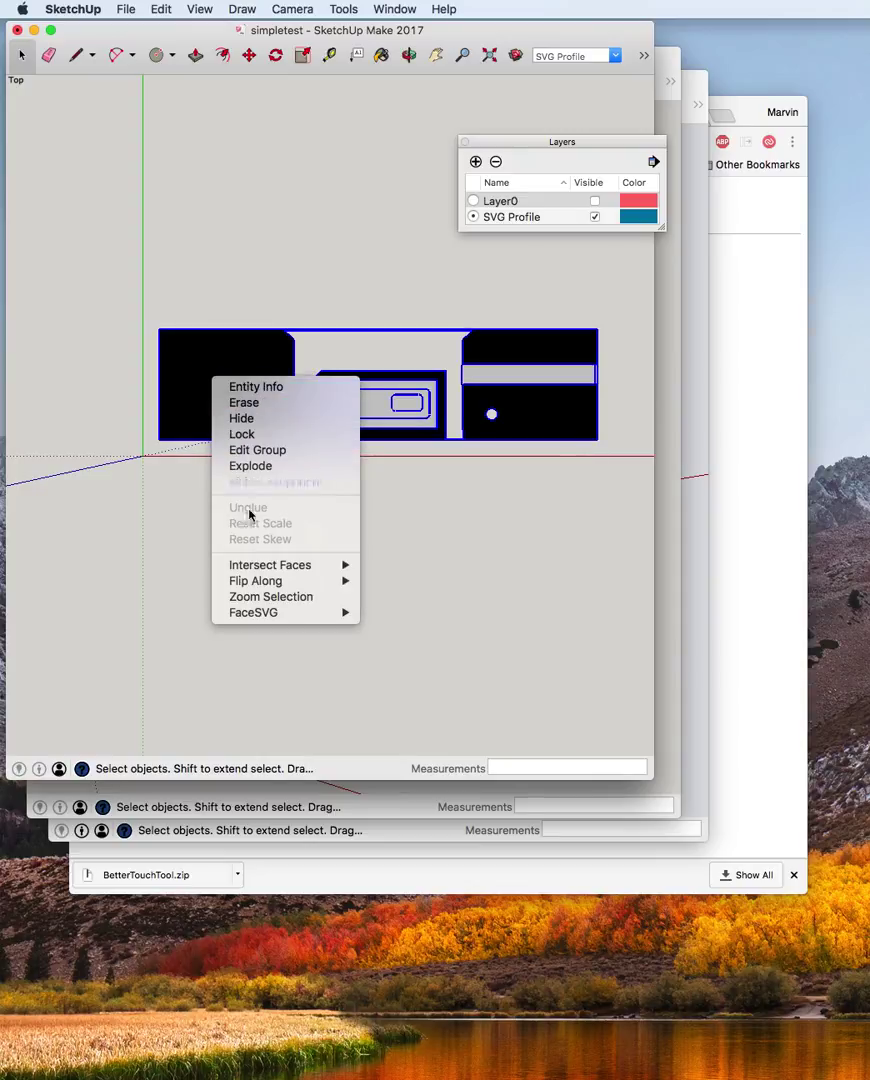
pyautogui.moveTo(300, 612)
pyautogui.click(408, 660)
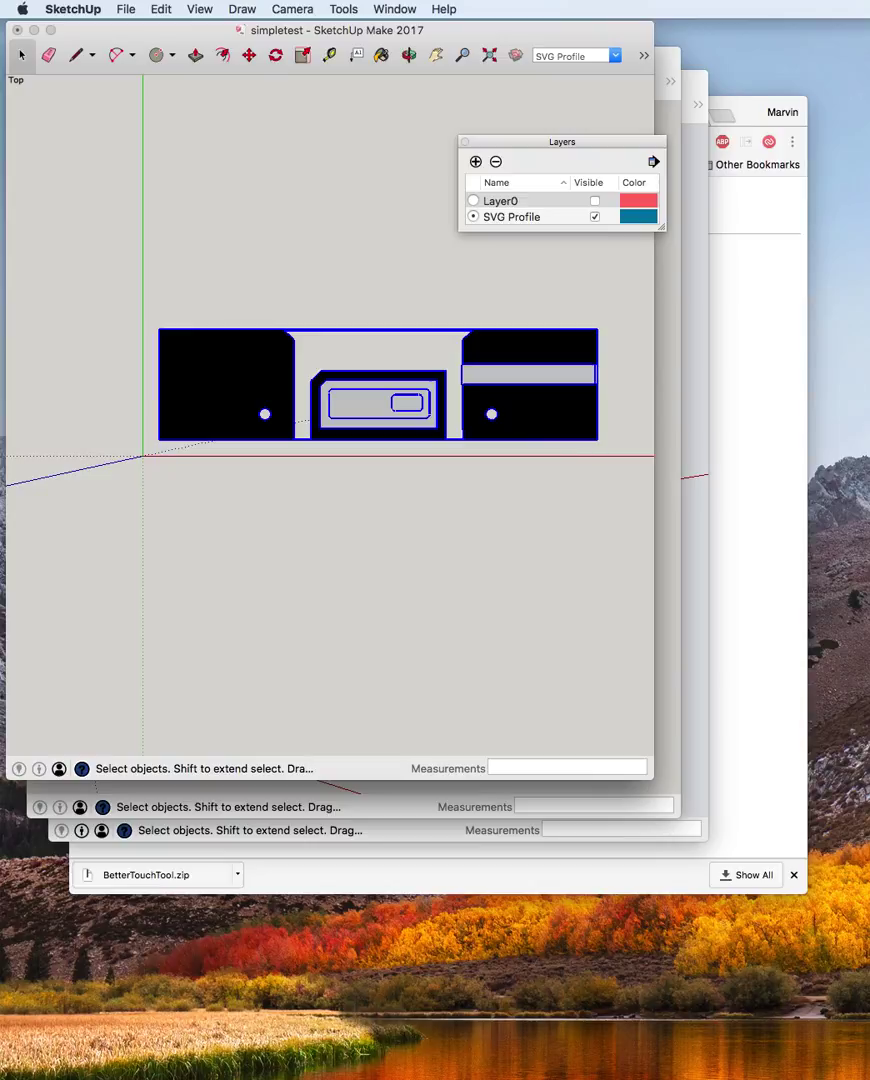
pyautogui.moveTo(320, 150); pyautogui.dragTo(133, 126)
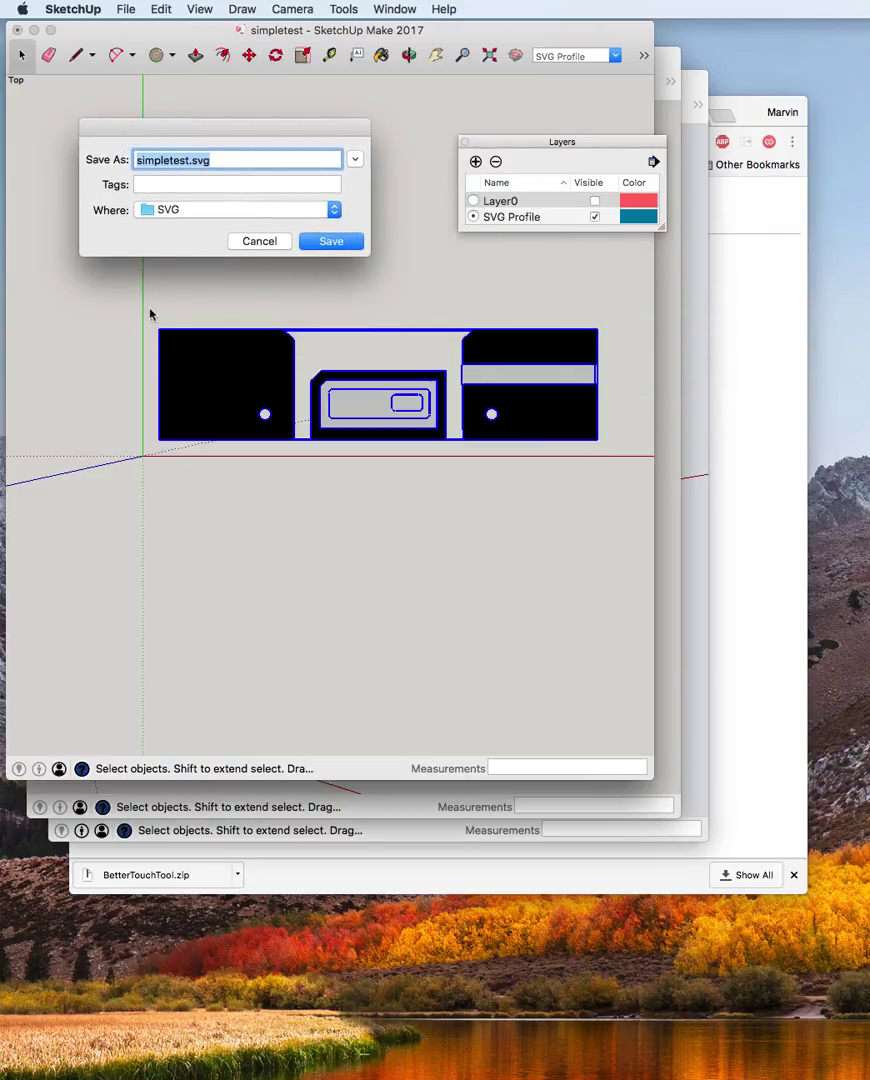
pyautogui.click(318, 240)
# Switch to Chrome and open the exported simpletest.svg from the SVG folder.
pyautogui.click(764, 212)
pyautogui.click(130, 141)
pyautogui.click(134, 299)
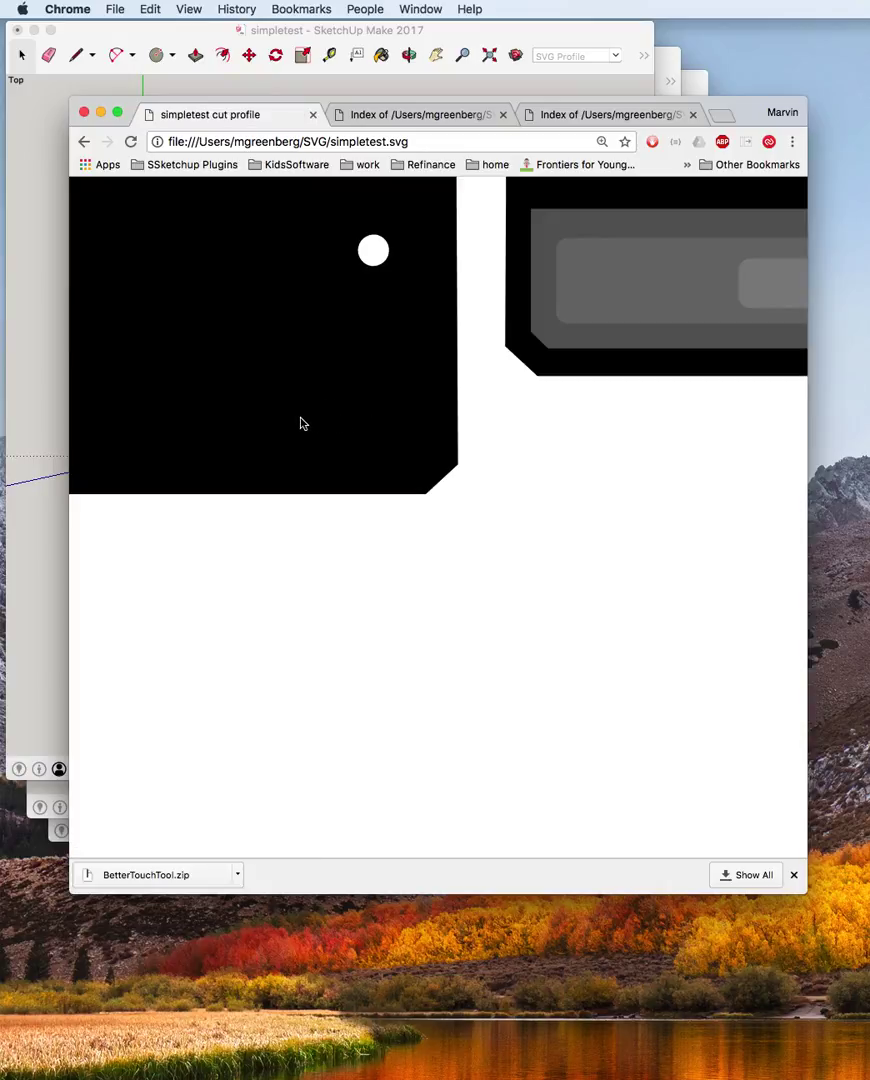
# Examine the exported outlines, holes and grey pocket areas of all three profiles at different magnifications.
pyautogui.press('super+equal')
pyautogui.press('super+minus')
pyautogui.press('super+minus')
pyautogui.press('super+minus')
pyautogui.press('super+minus')
pyautogui.press('super+minus')
pyautogui.press('super+minus')
pyautogui.press('super+minus')
pyautogui.press('super+minus')
pyautogui.press('super+minus')
pyautogui.press('super+minus')
pyautogui.press('super+minus')
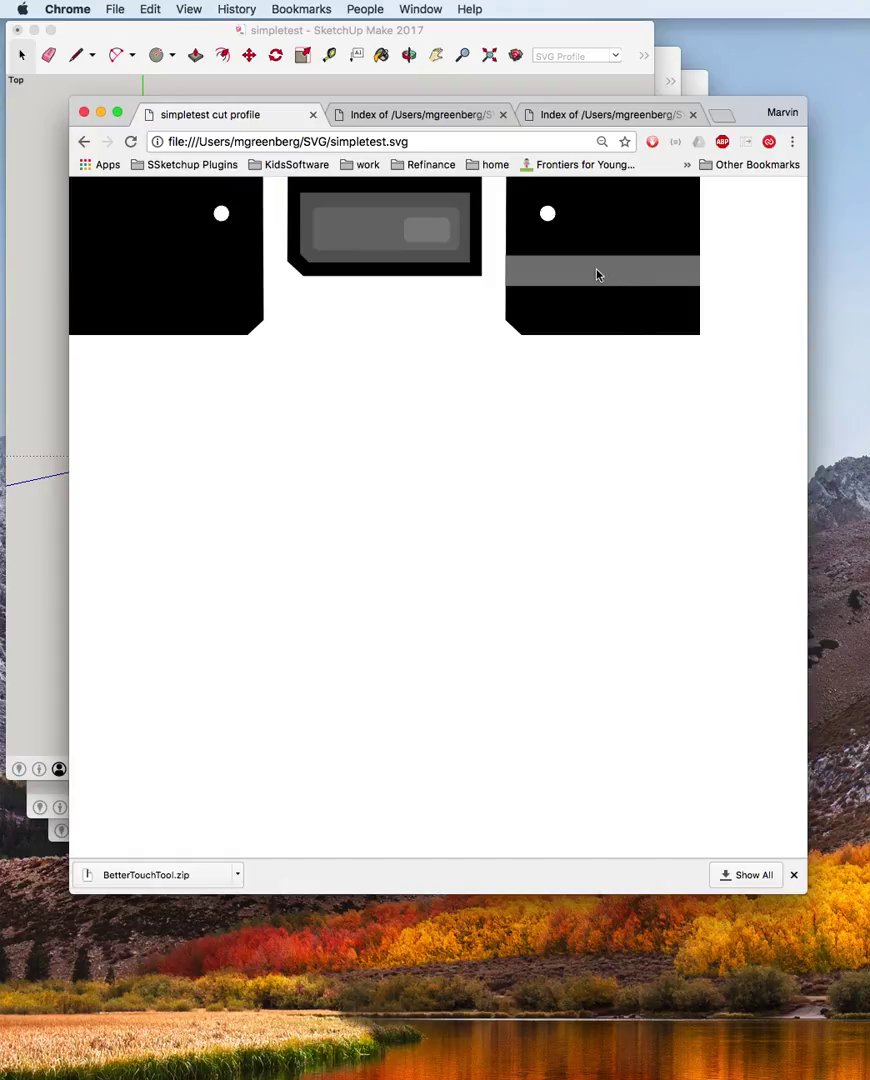
pyautogui.press('super+equal')
pyautogui.press('super+equal')
pyautogui.press('super+equal')
pyautogui.press('super+equal')
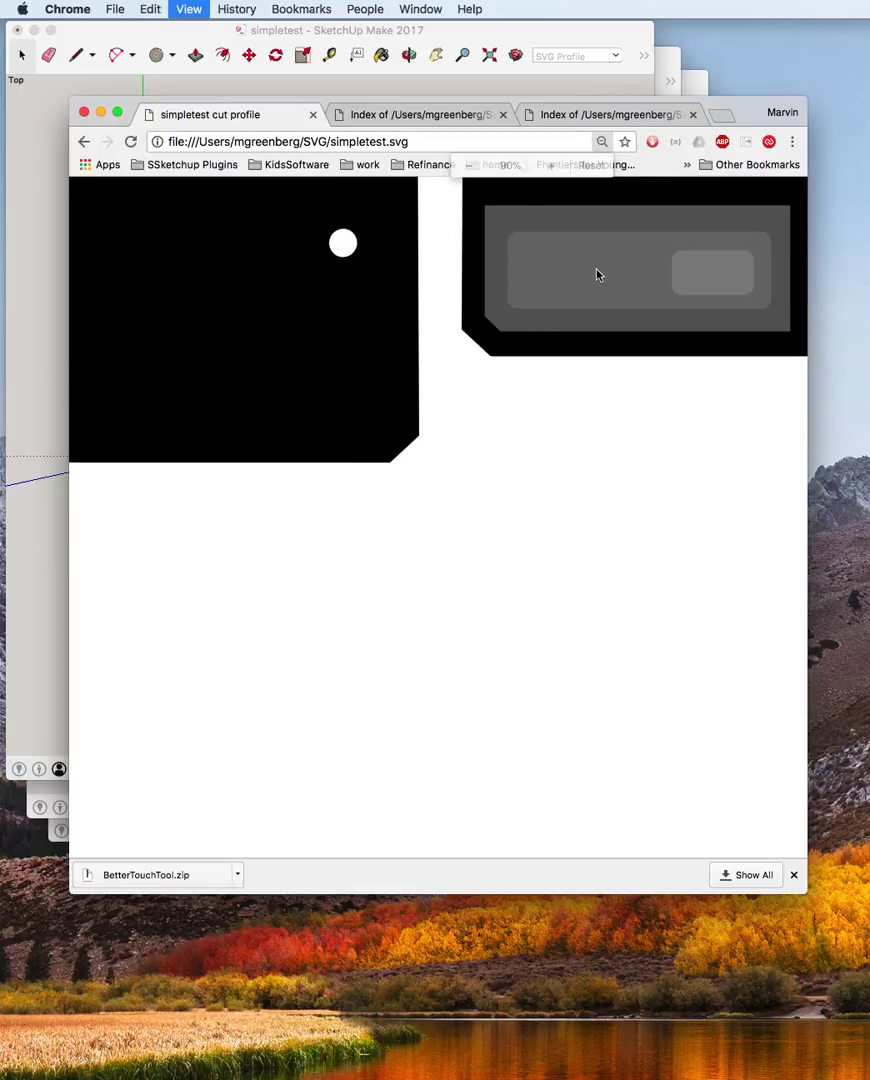
pyautogui.press('super+equal')
pyautogui.press('super+equal')
pyautogui.press('super+equal')
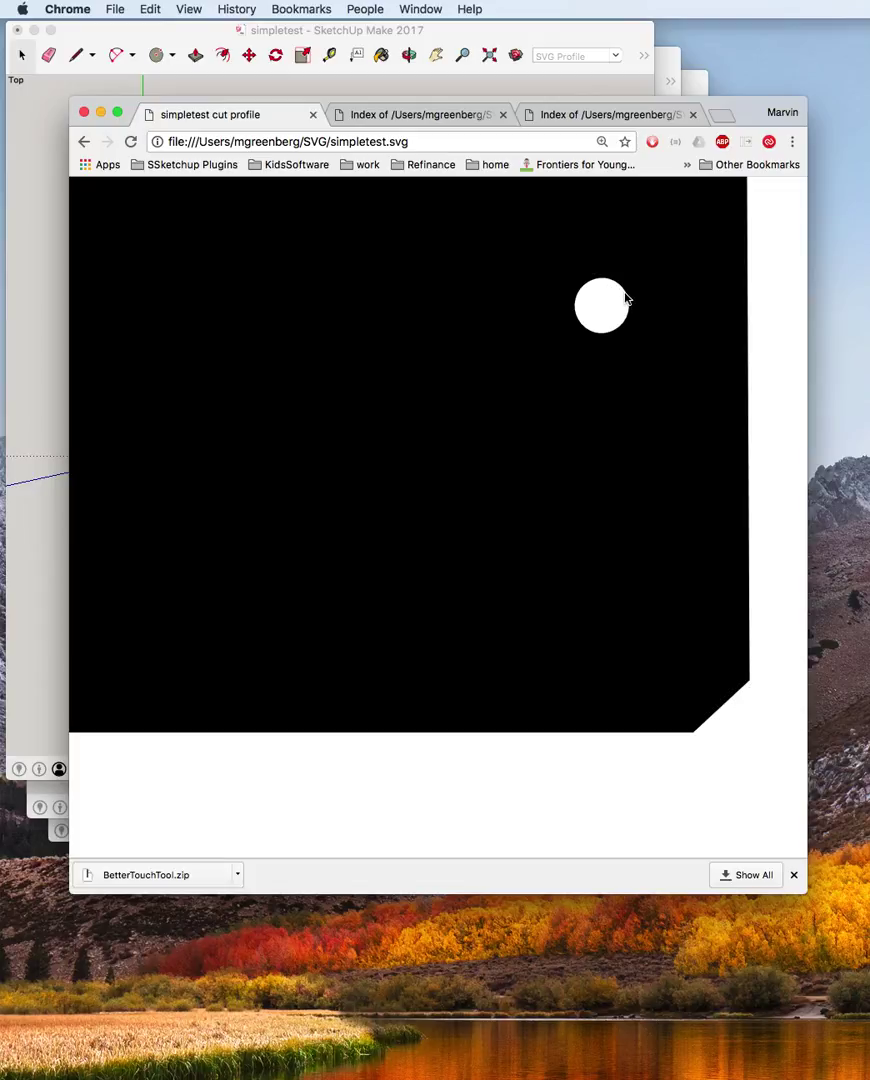
# View the source of simpletest.svg and examine the drawing's width and height and the first path's coordinates.
pyautogui.rightClick(401, 317)
pyautogui.click(493, 459)
pyautogui.scroll(1, 346, 200)
pyautogui.moveTo(407, 274); pyautogui.dragTo(507, 274)
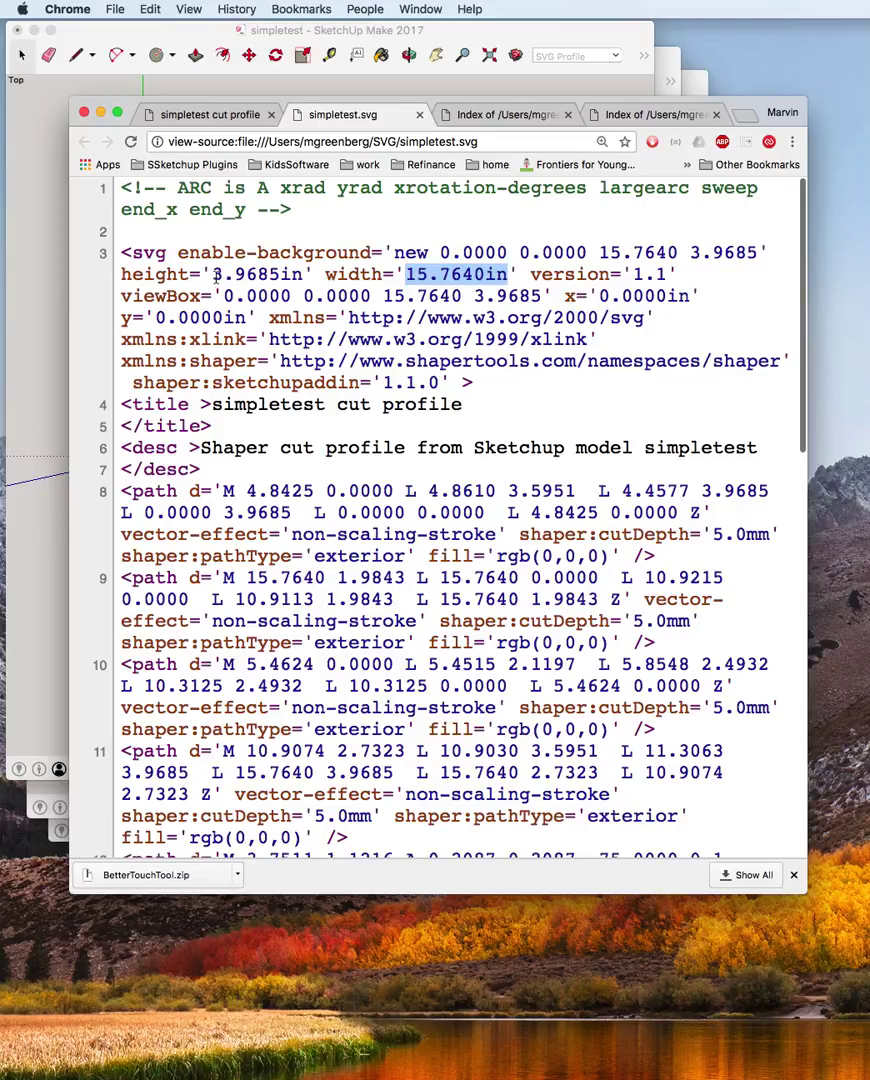
pyautogui.moveTo(212, 274); pyautogui.dragTo(303, 274)
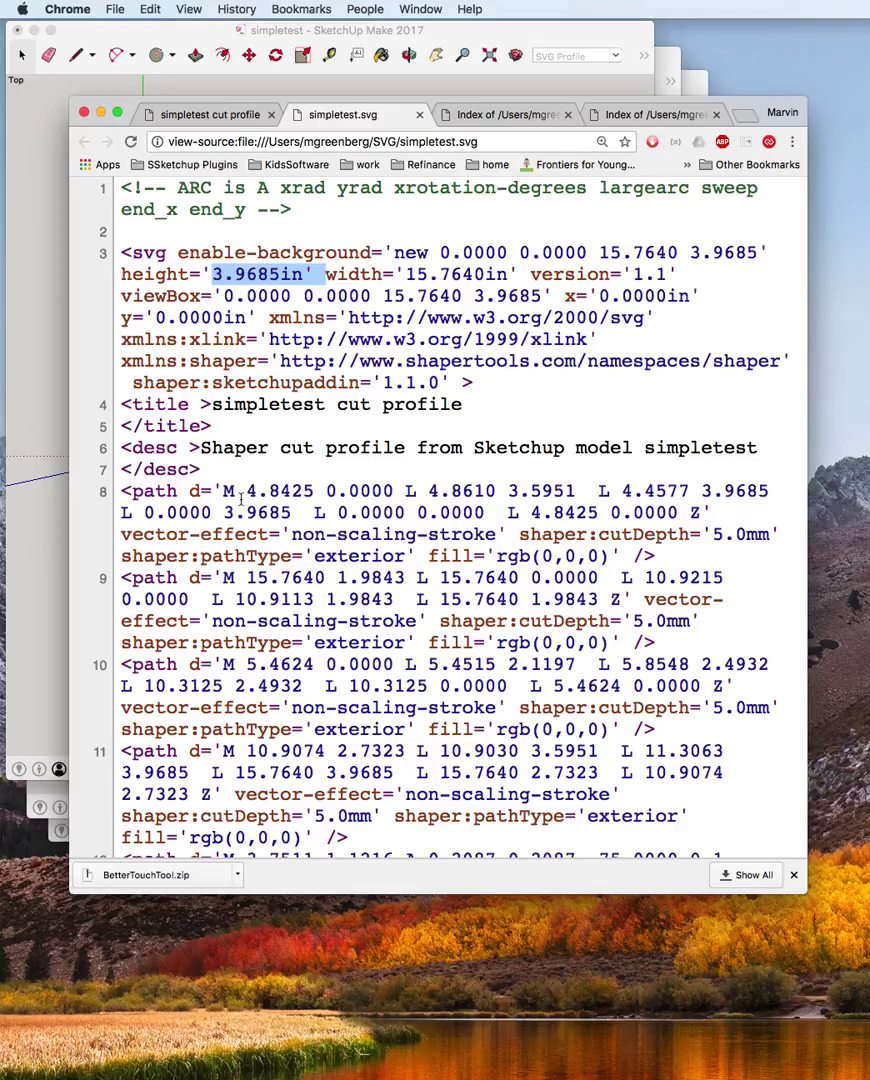
pyautogui.moveTo(247, 491); pyautogui.dragTo(588, 491)
pyautogui.click(570, 418)
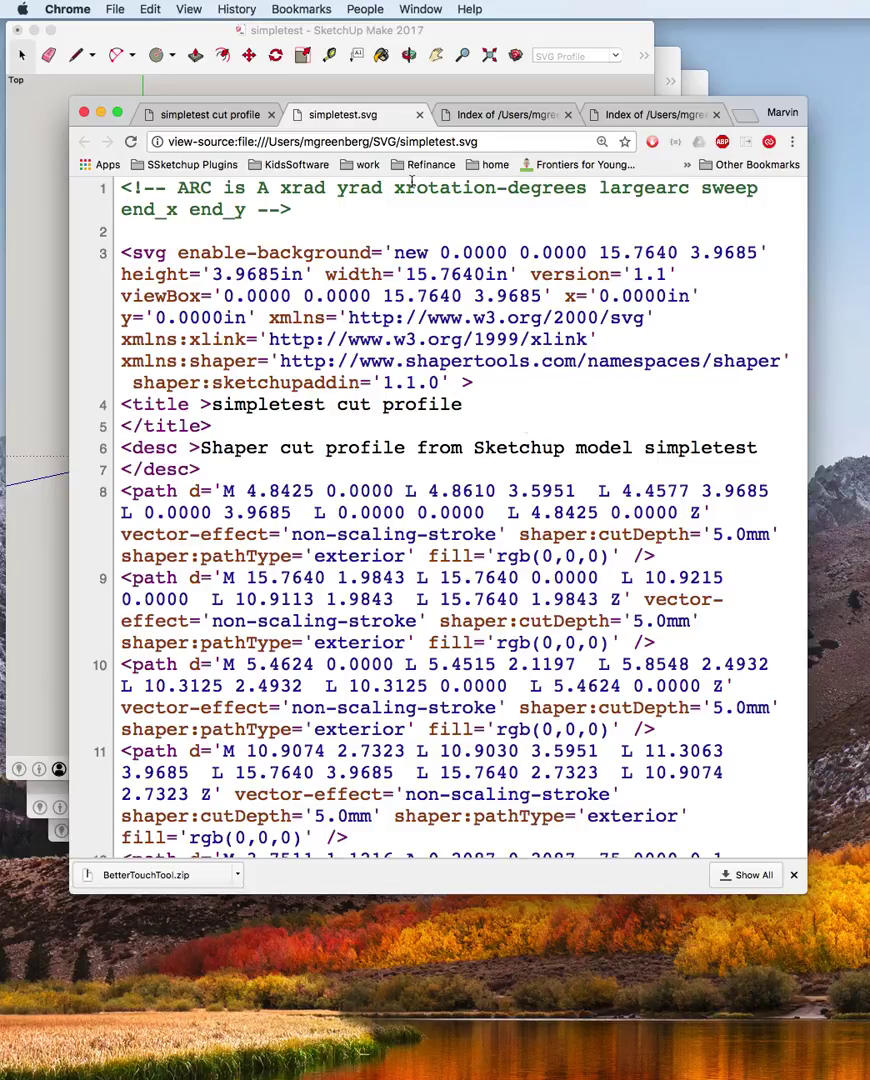
# Switch back to the simpletest model in SketchUp, show Layer0 and make it the active layer.
pyautogui.click(570, 95)
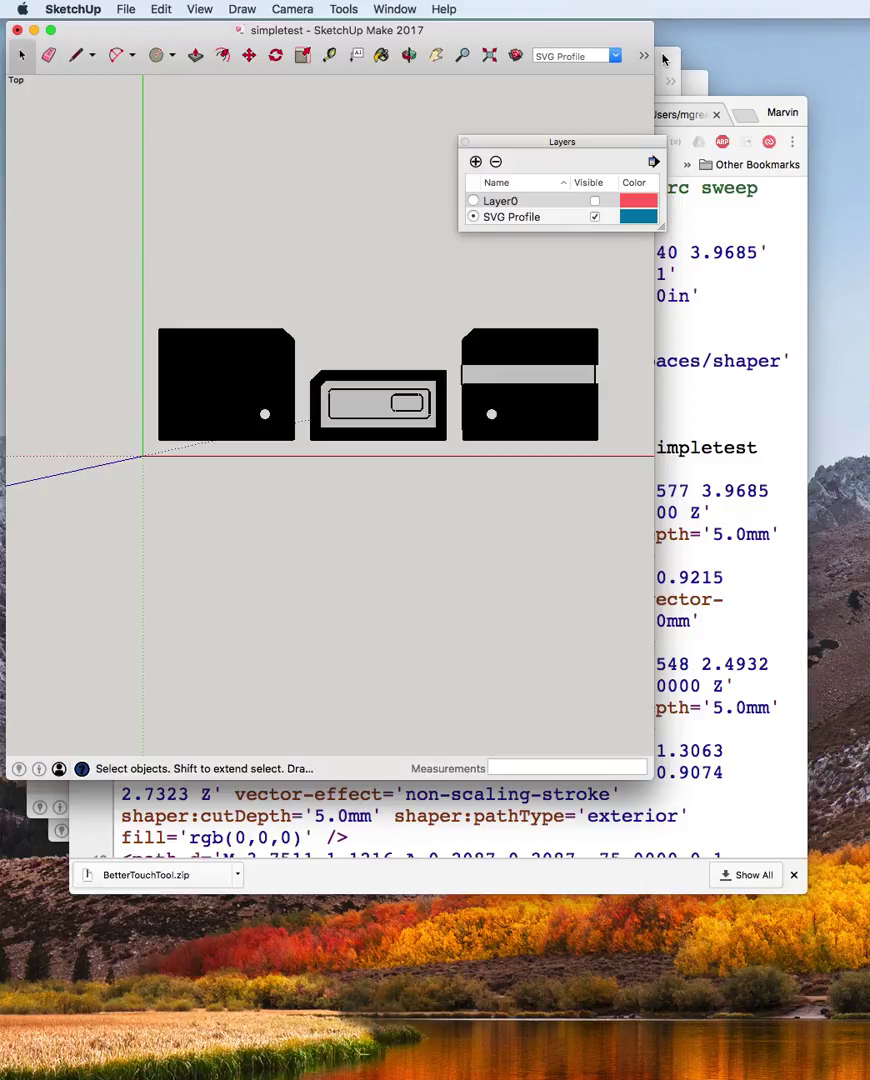
pyautogui.click(518, 217)
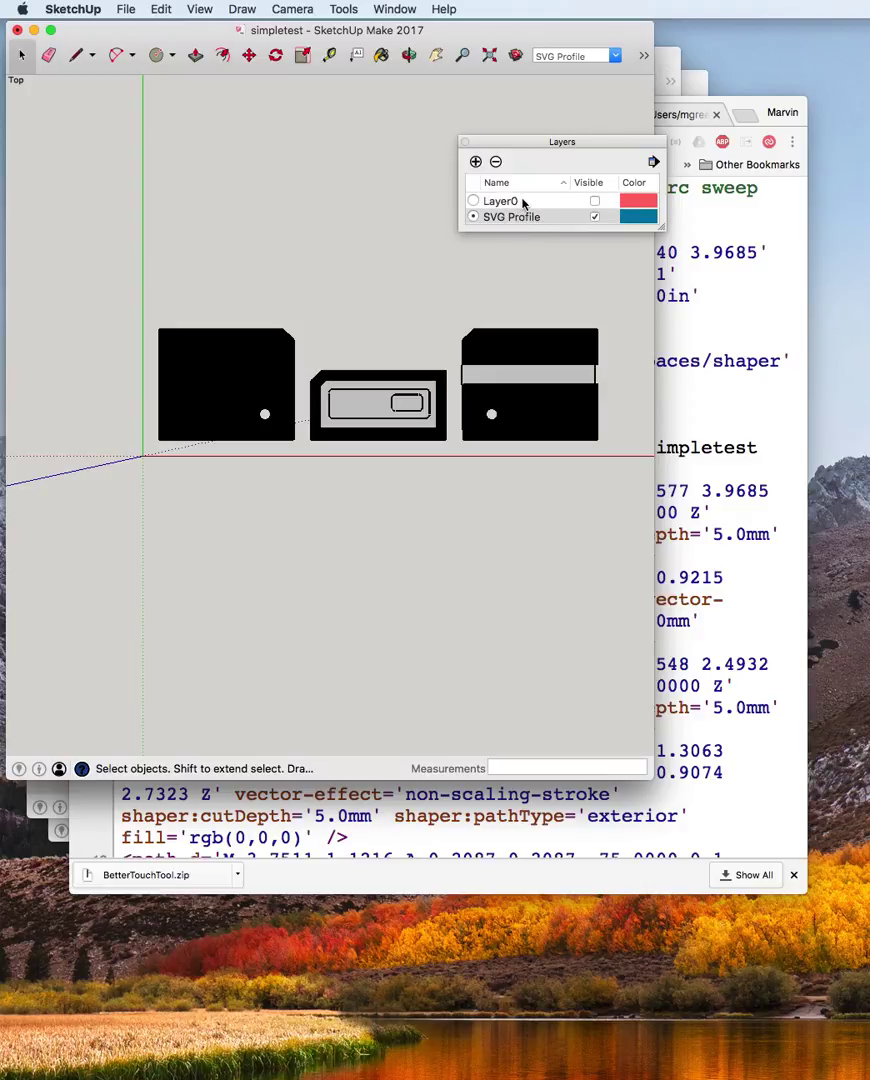
pyautogui.click(500, 201)
pyautogui.click(594, 202)
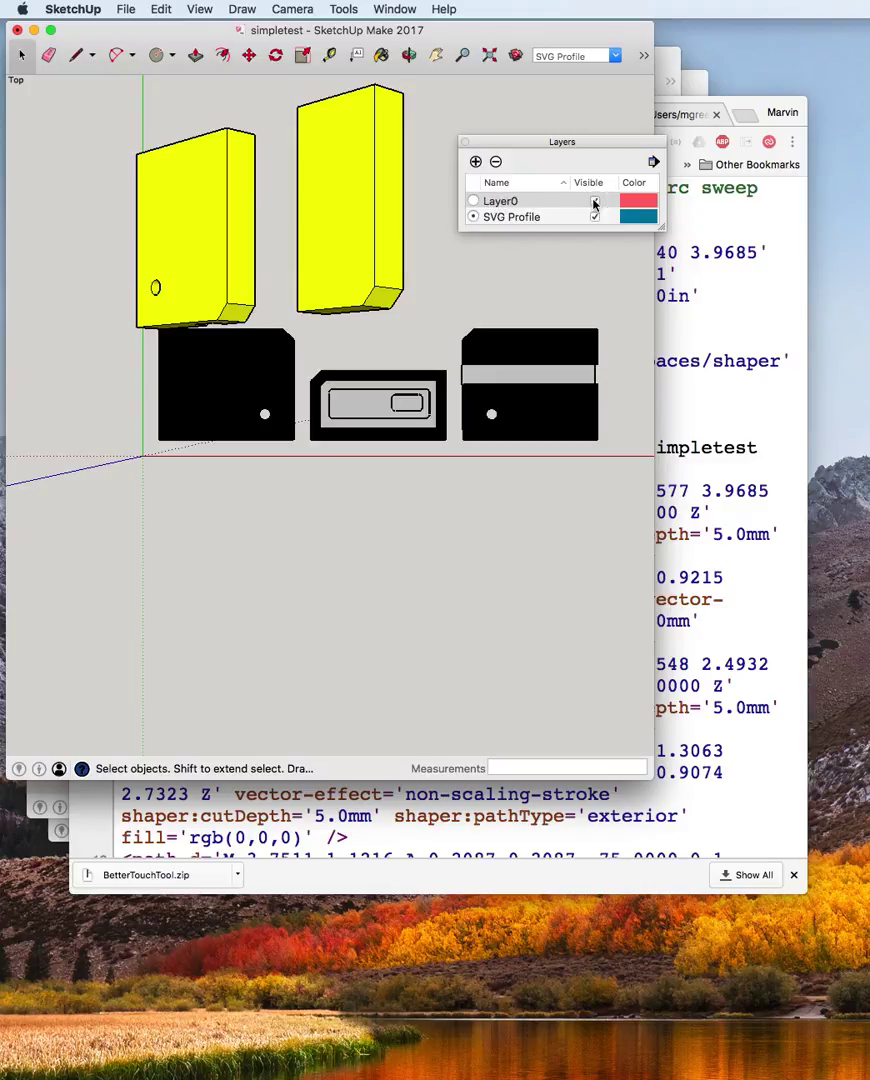
pyautogui.click(474, 201)
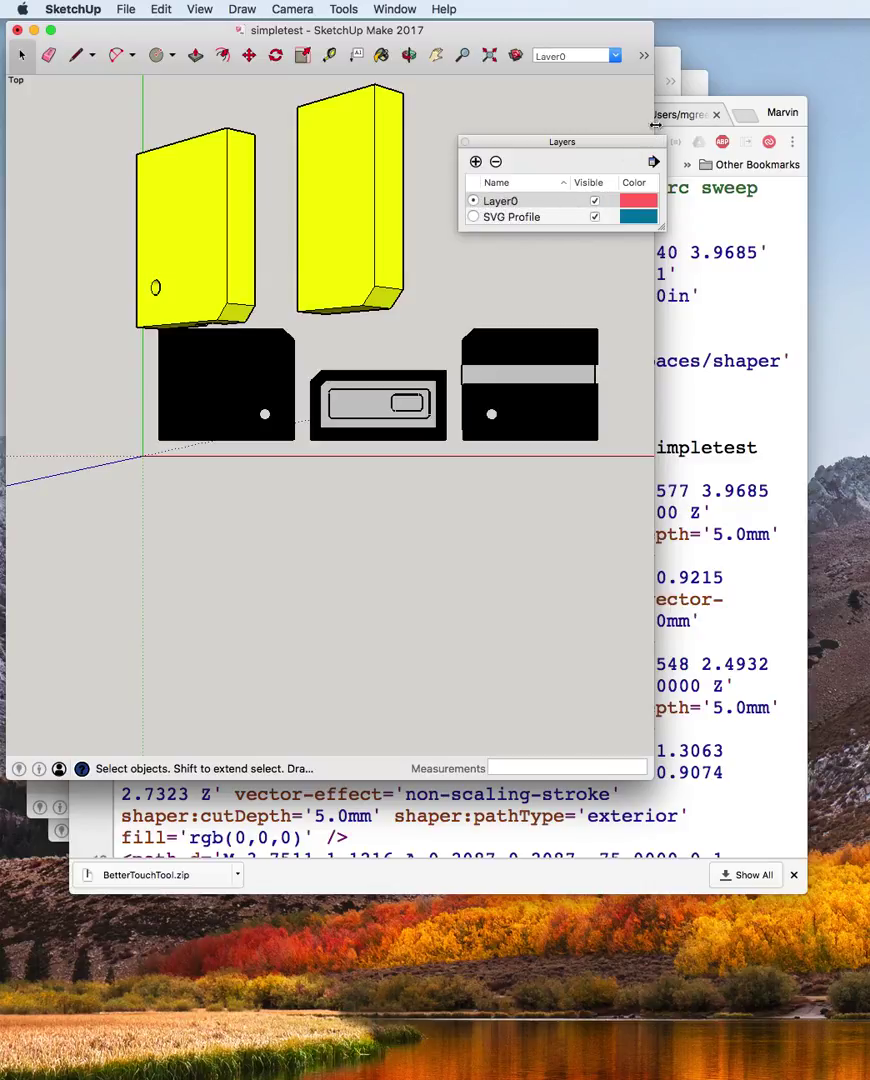
# Switch to the component-experiment model.
pyautogui.click(666, 56)
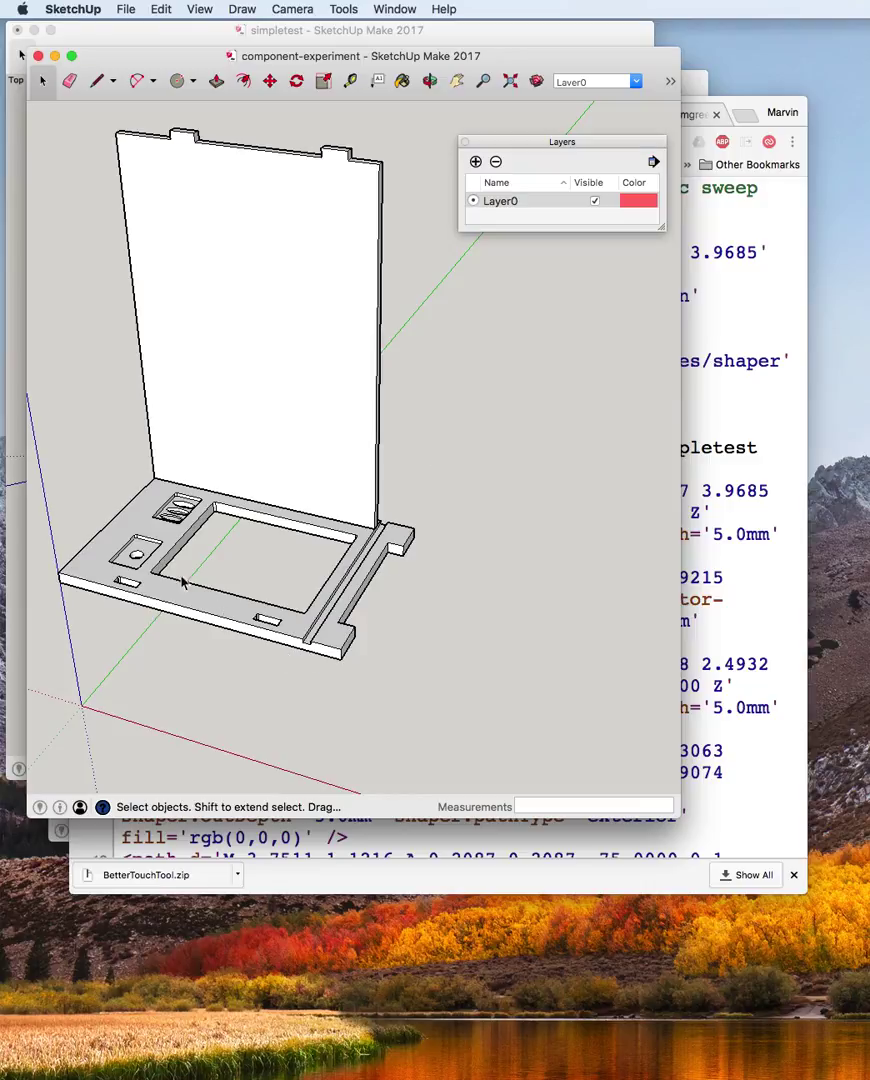
pyautogui.click(135, 526)
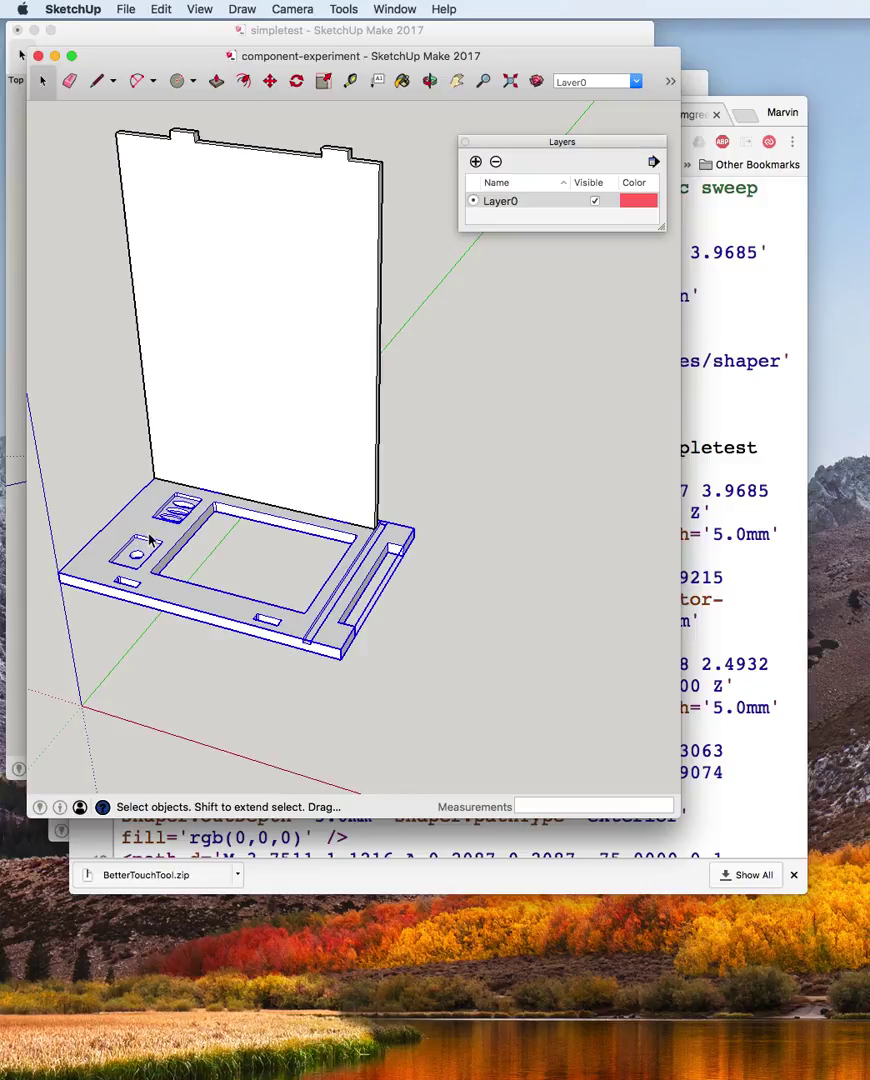
pyautogui.doubleClick(148, 538)
pyautogui.rightClick(167, 536)
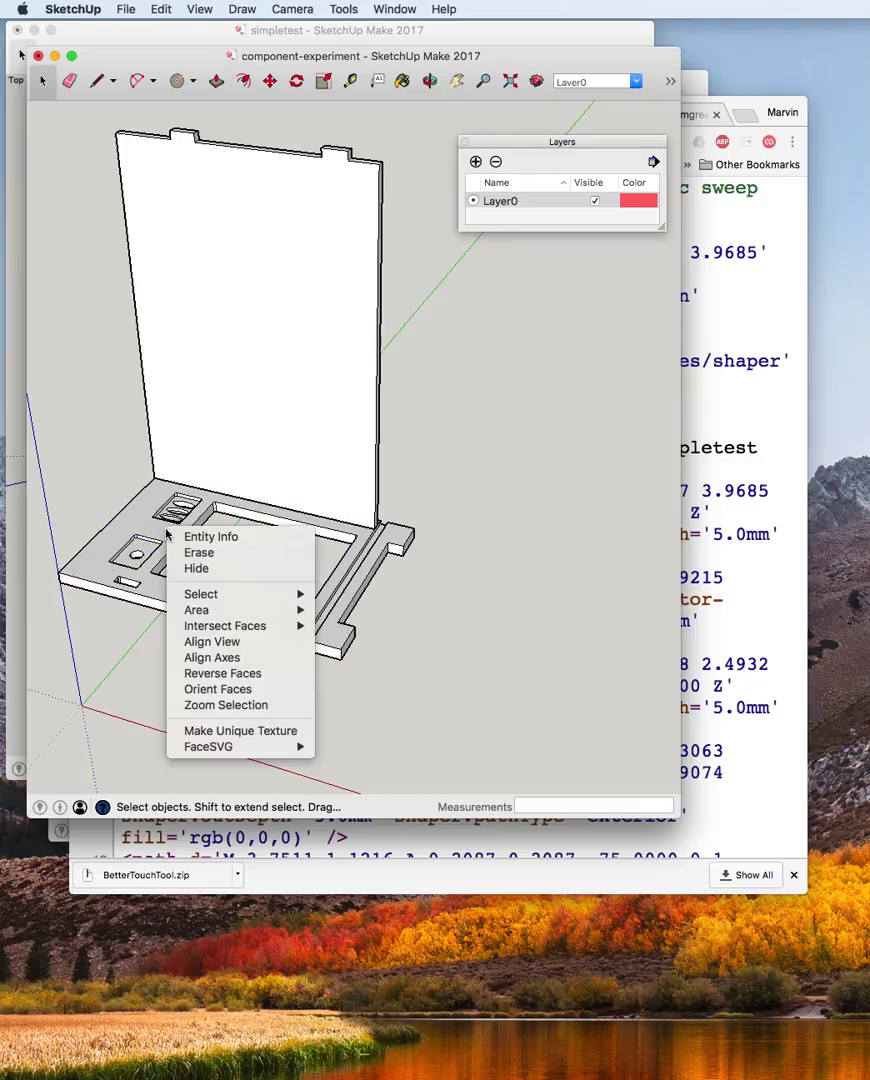
pyautogui.click(146, 572)
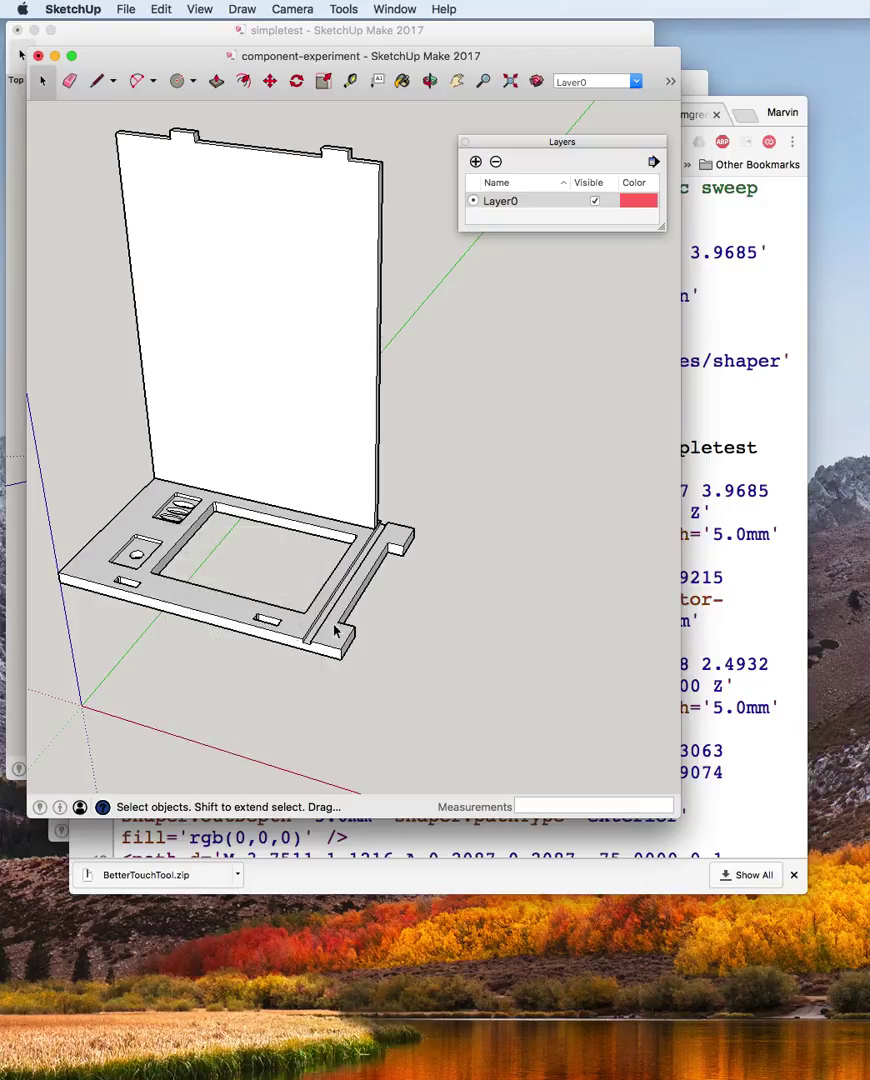
# Open the horizontal base plate component for editing and lay out the SVG profile of its upper face.
pyautogui.doubleClick(207, 524)
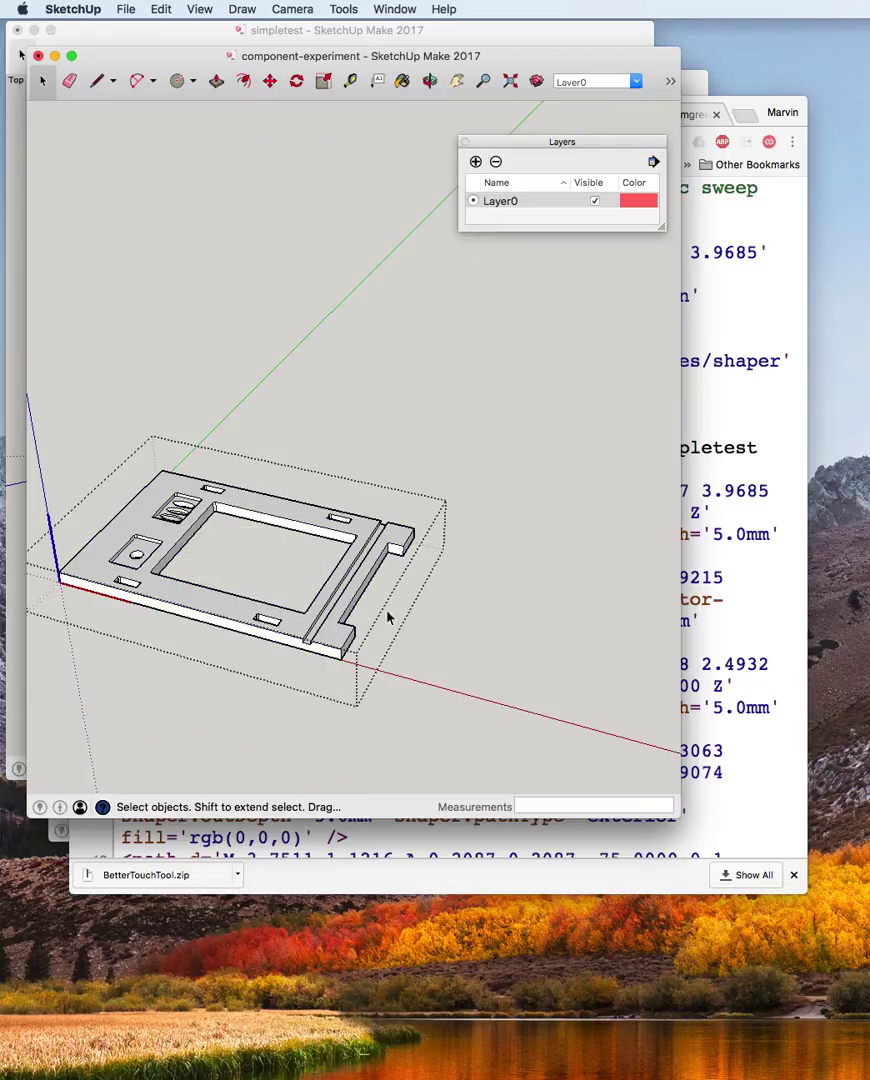
pyautogui.rightClick(207, 602)
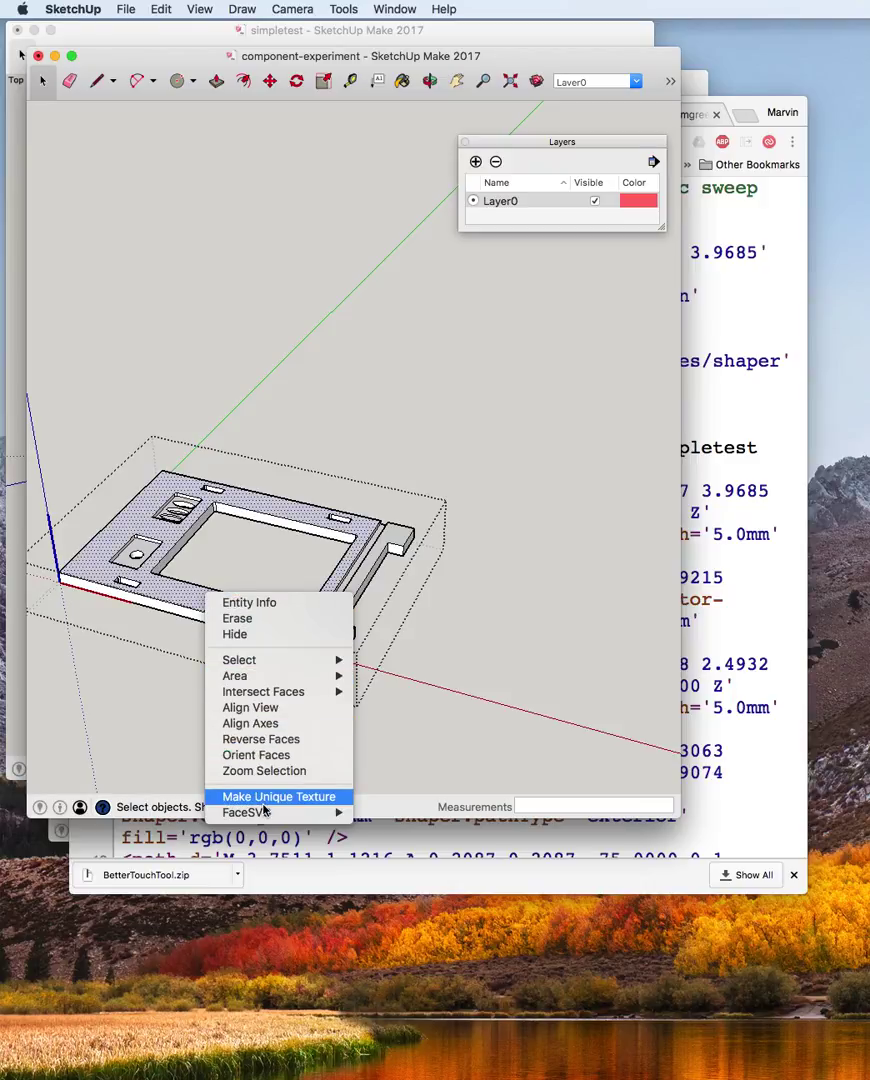
pyautogui.moveTo(275, 815)
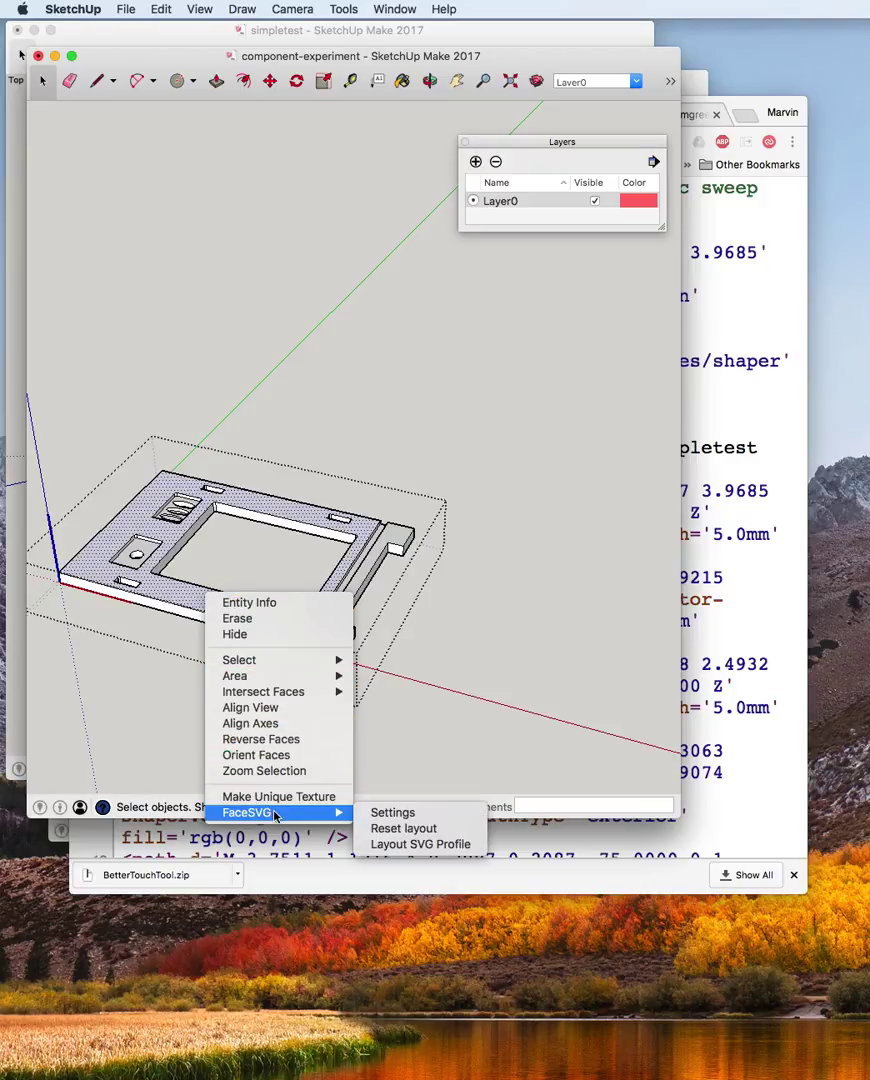
pyautogui.click(388, 845)
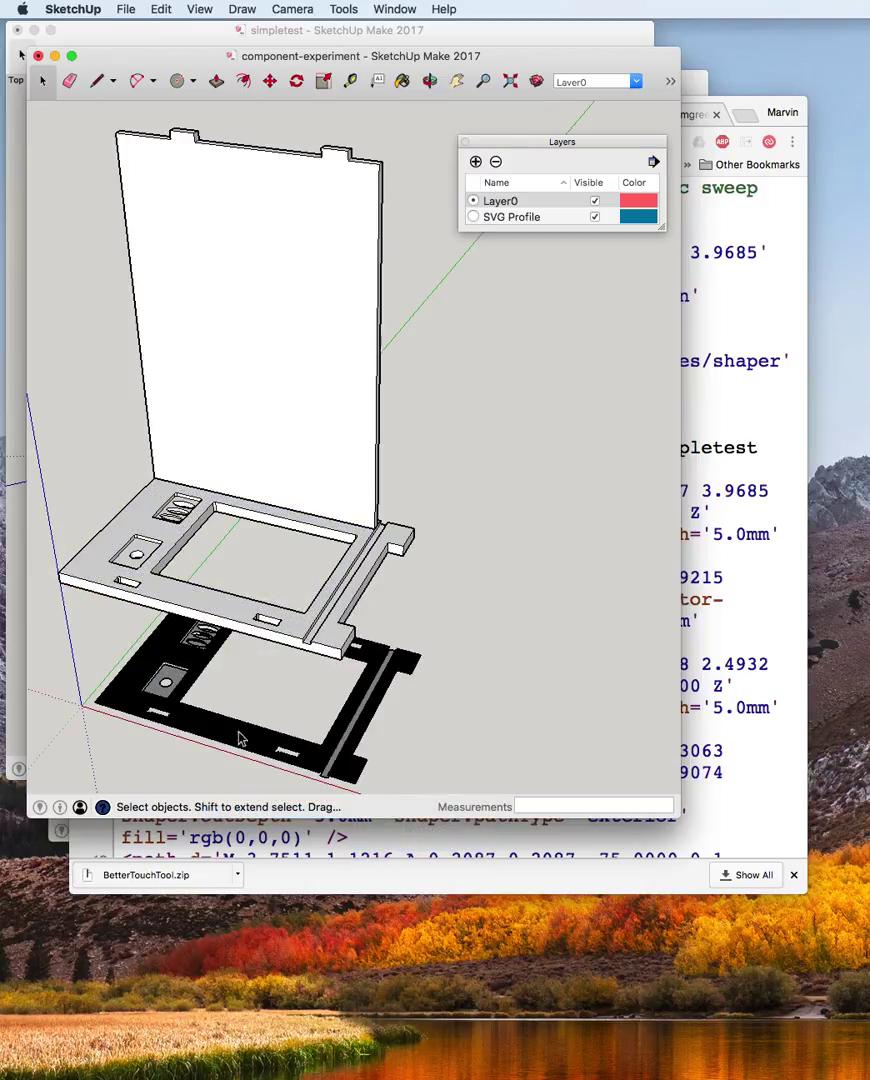
# Write the laid-out base plate profile as component-experiment.svg in the SVG folder.
pyautogui.click(206, 720)
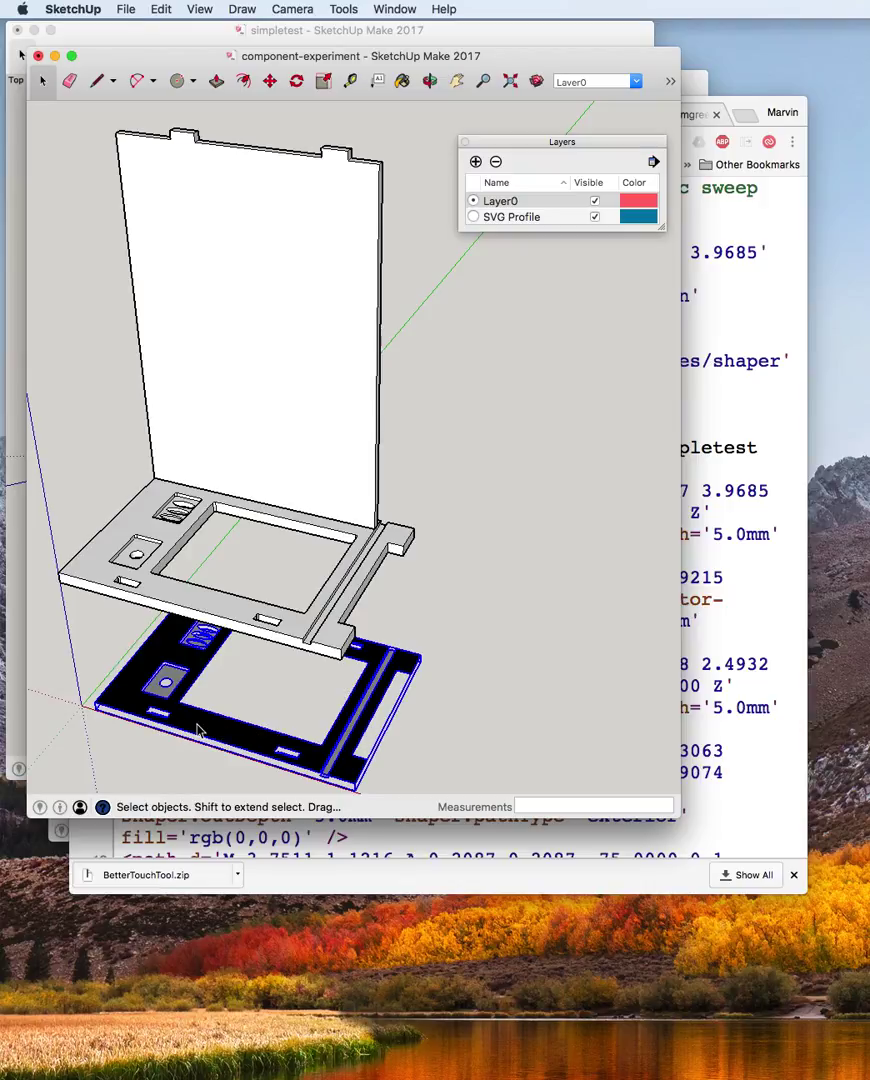
pyautogui.rightClick(198, 730)
pyautogui.moveTo(280, 955)
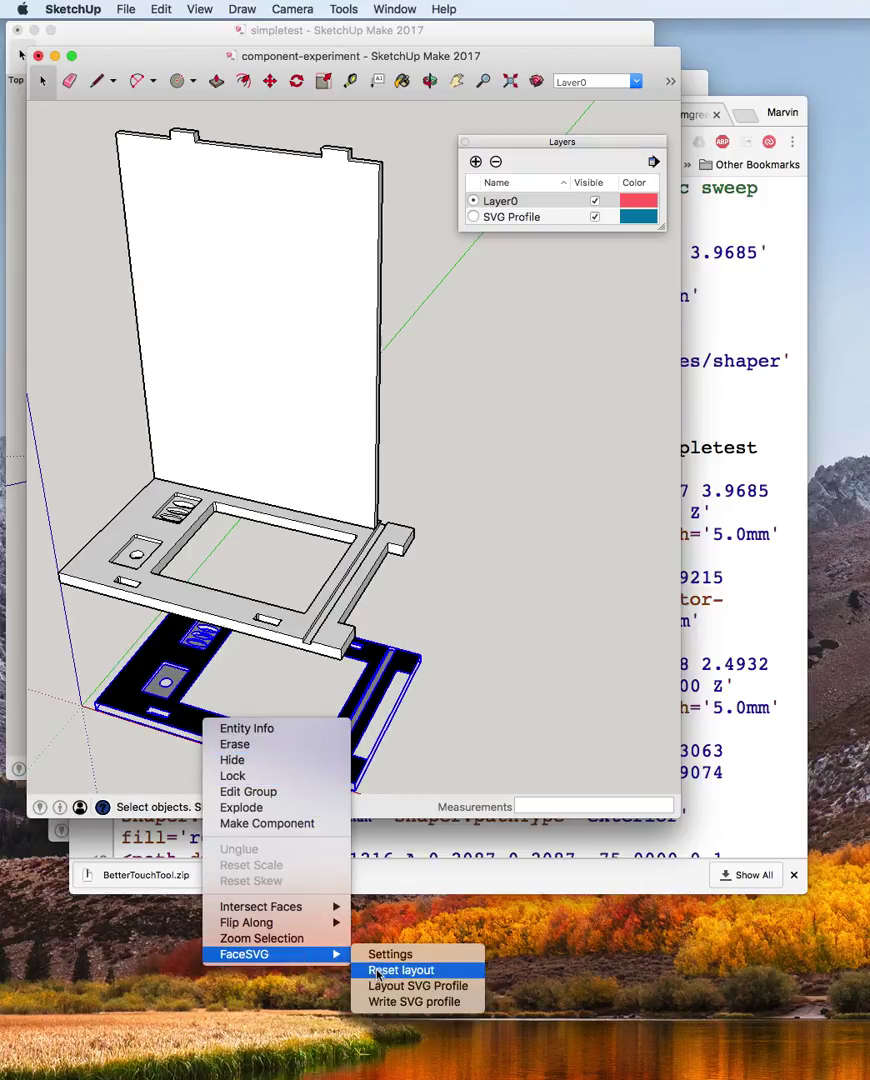
pyautogui.click(395, 1001)
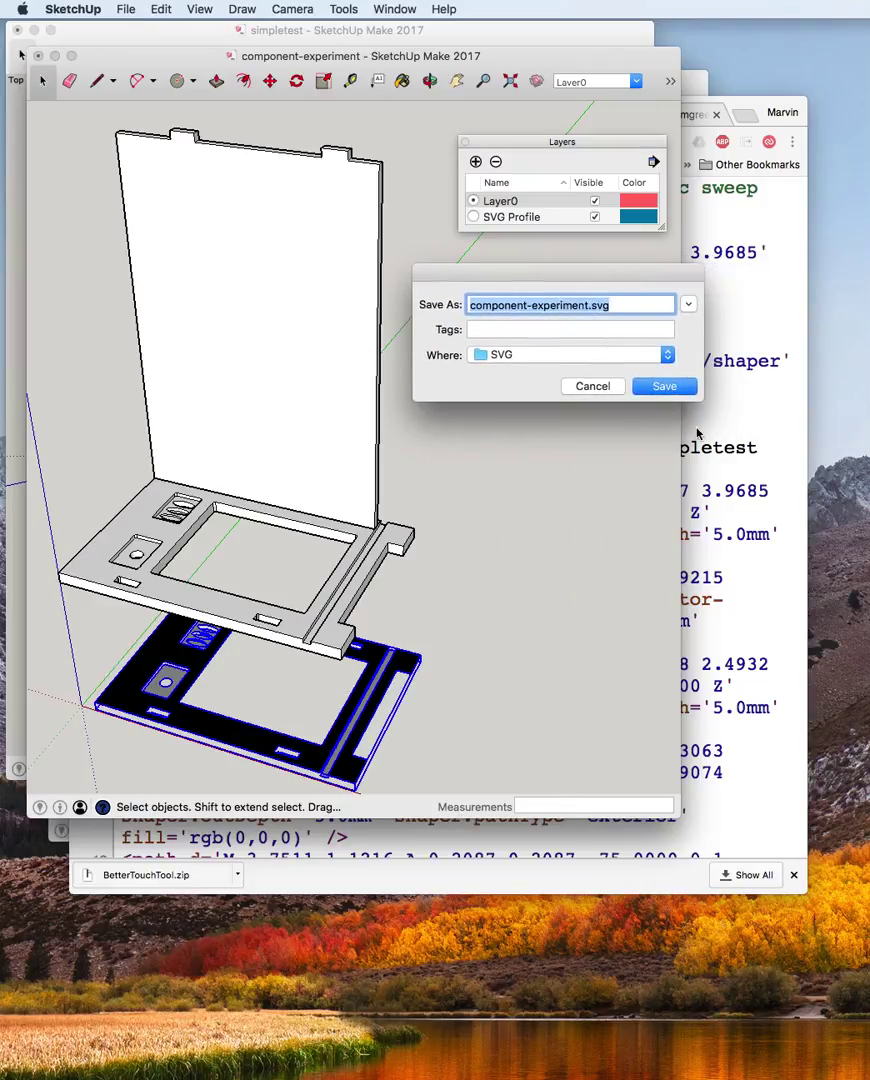
pyautogui.click(664, 386)
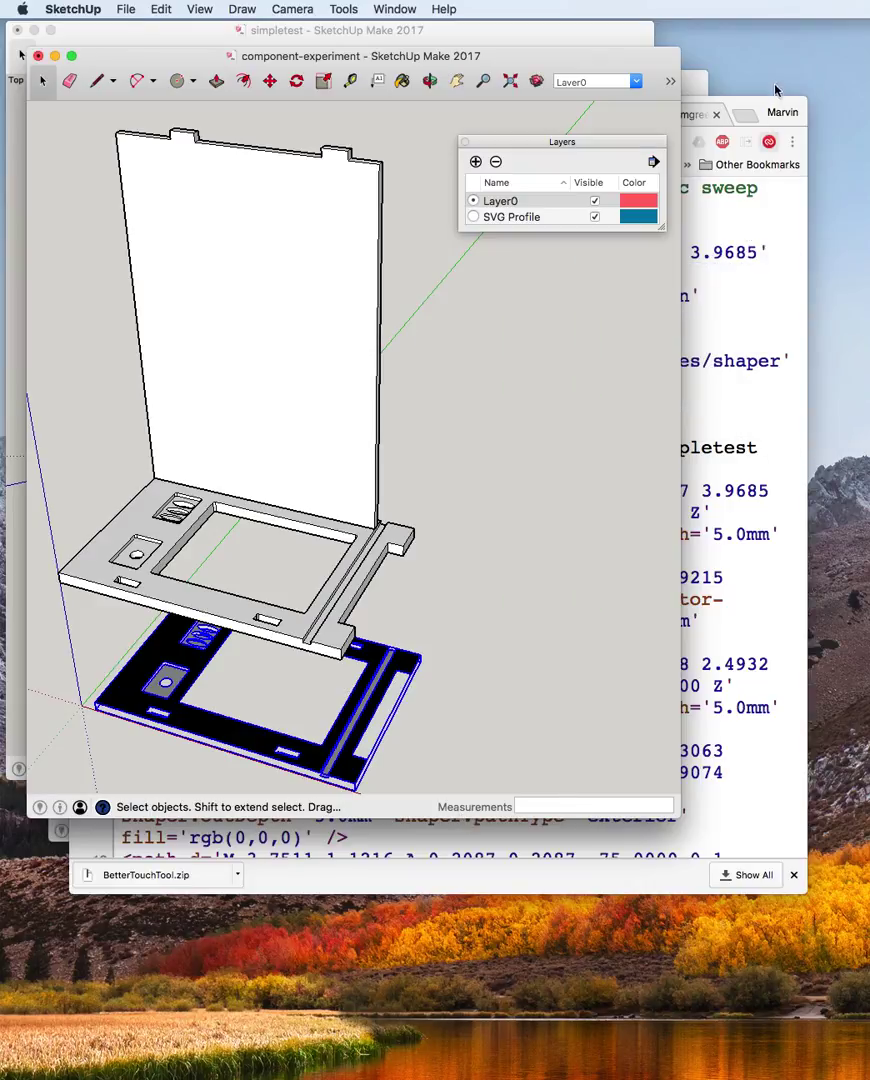
# Switch to Chrome, reload the SVG folder listing, open component-experiment.svg and inspect the whole profile.
pyautogui.click(723, 103)
pyautogui.click(480, 114)
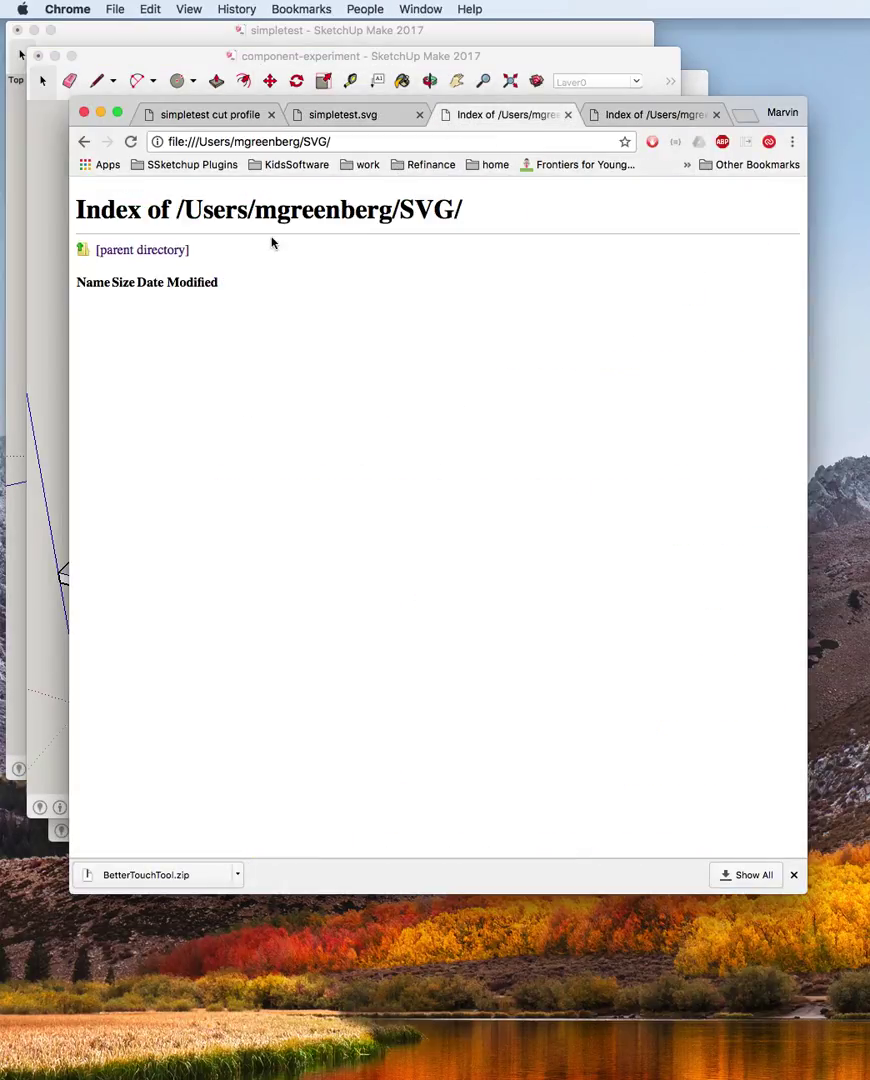
pyautogui.click(130, 142)
pyautogui.click(201, 301)
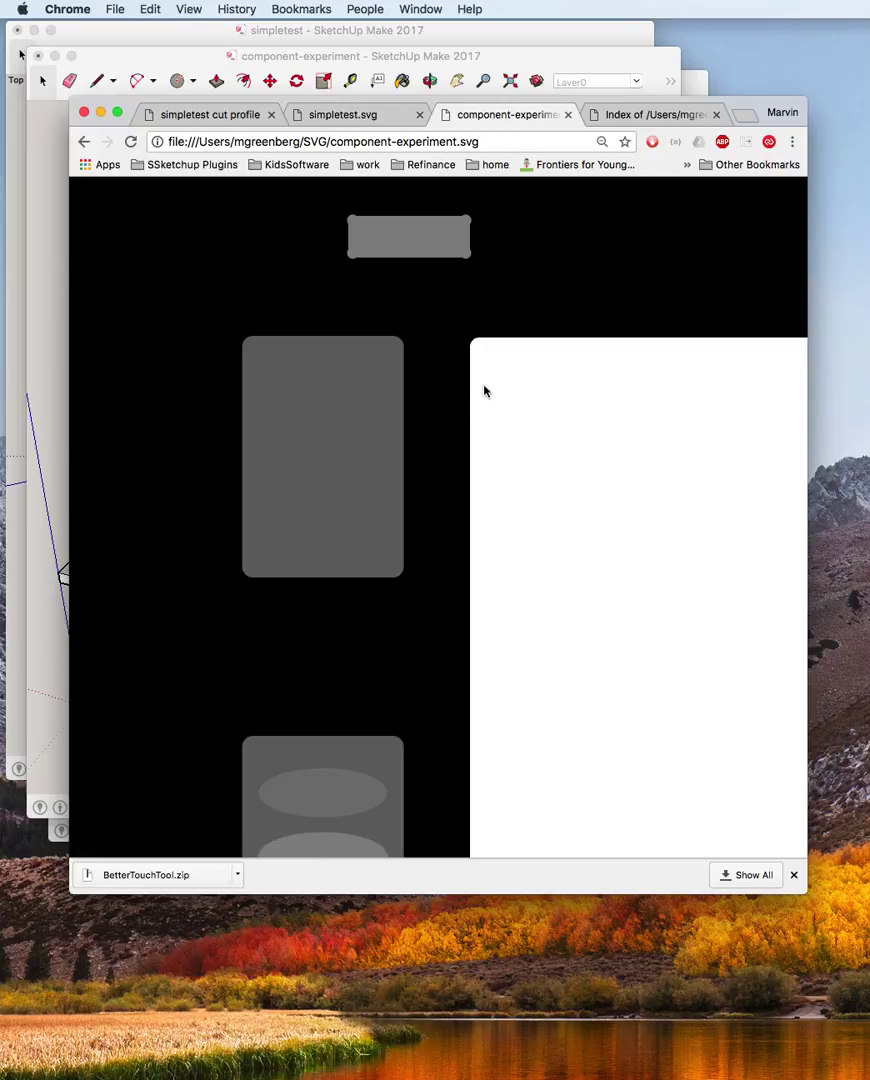
pyautogui.press('super+minus')
pyautogui.press('super+minus')
pyautogui.press('super+minus')
pyautogui.press('super+minus')
pyautogui.press('super+minus')
pyautogui.press('super+minus')
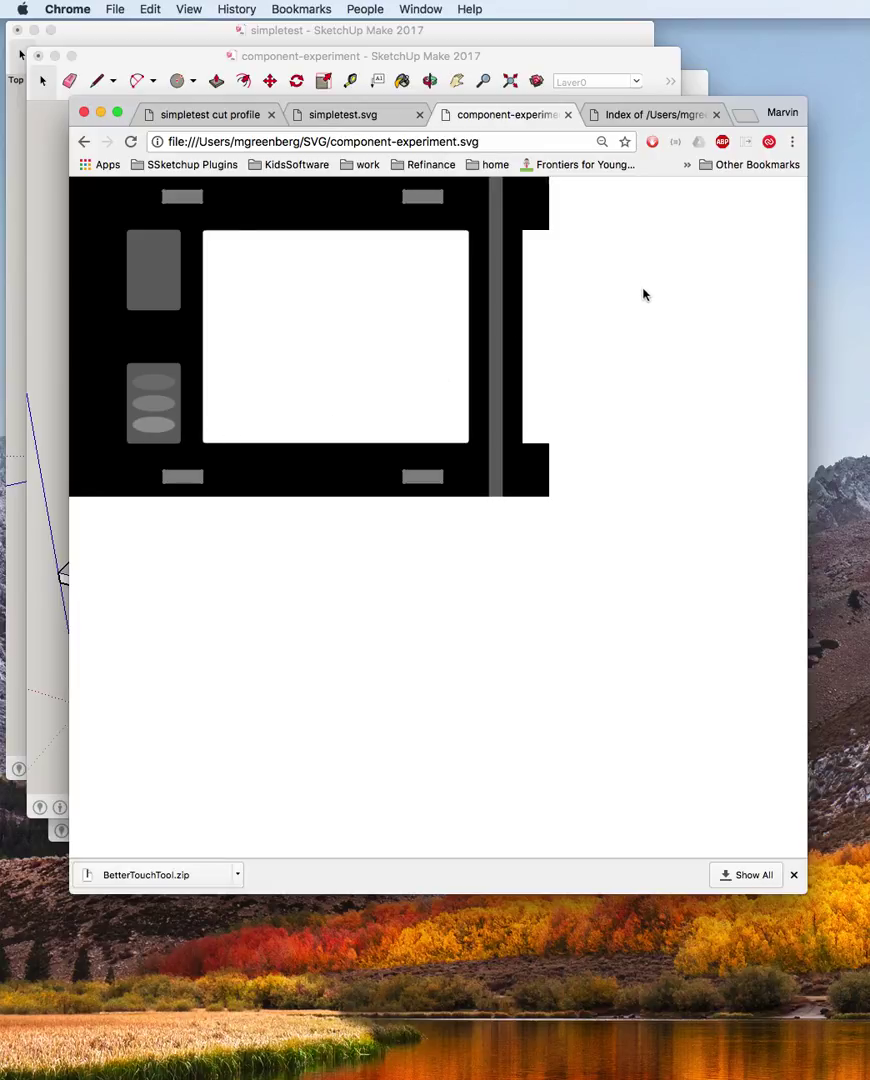
# Switch to the TestFaces model in SketchUp and lay out the SVG profiles of all its faces.
pyautogui.click(579, 62)
pyautogui.click(696, 80)
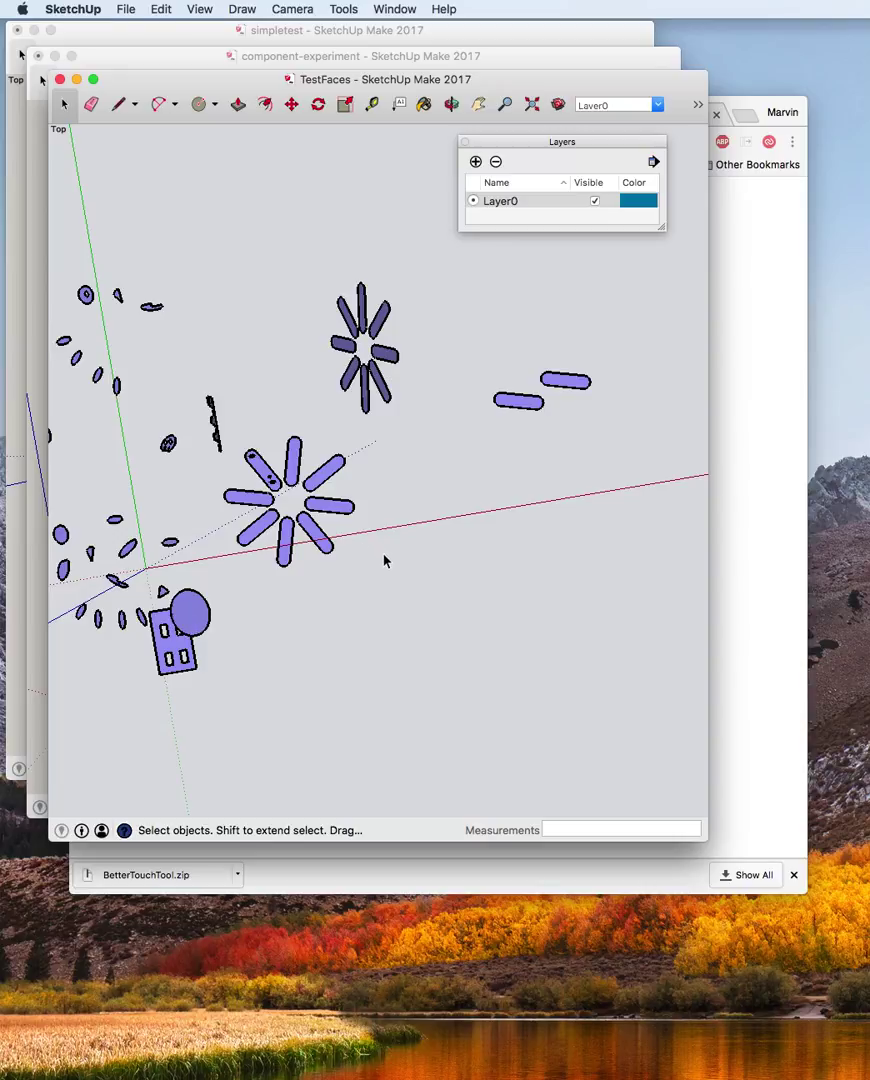
pyautogui.press('super+a')
pyautogui.rightClick(324, 479)
pyautogui.moveTo(400, 726)
pyautogui.click(540, 757)
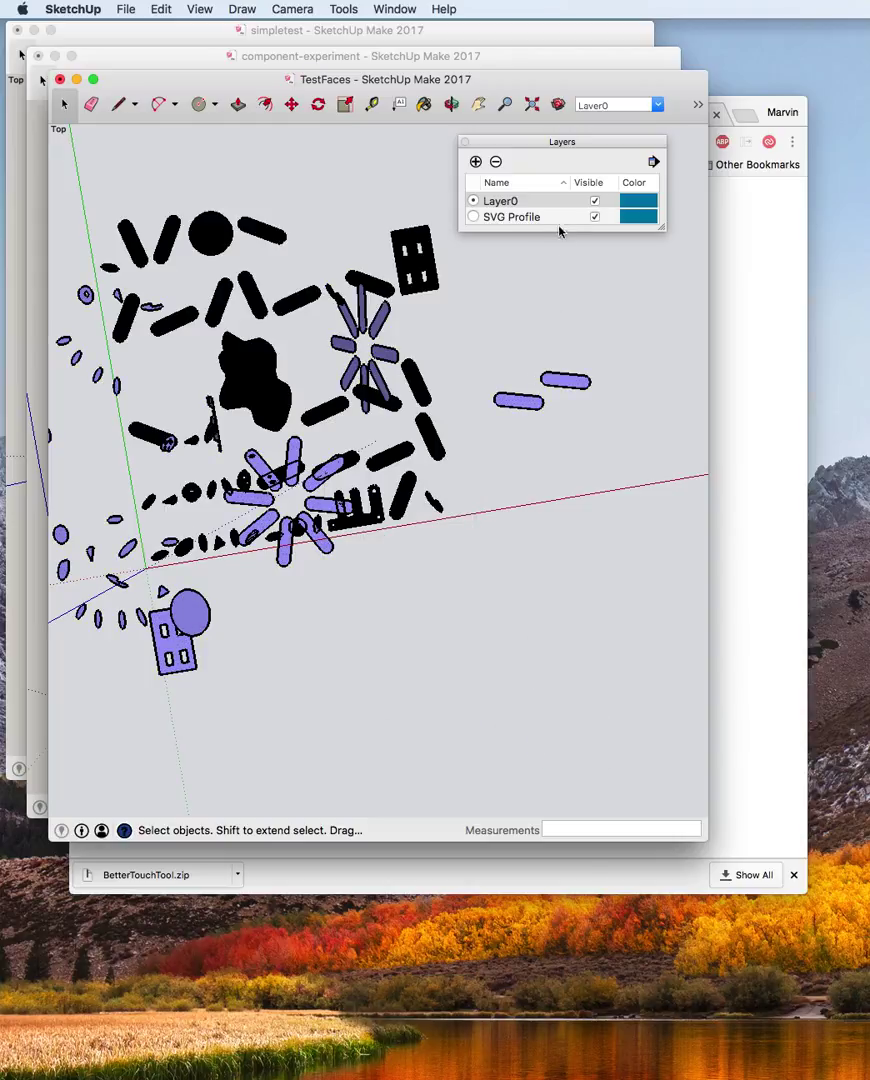
# Make SVG Profile the active layer, hide Layer0 and view the layout from the top.
pyautogui.click(474, 216)
pyautogui.click(594, 201)
pyautogui.press('super+2')
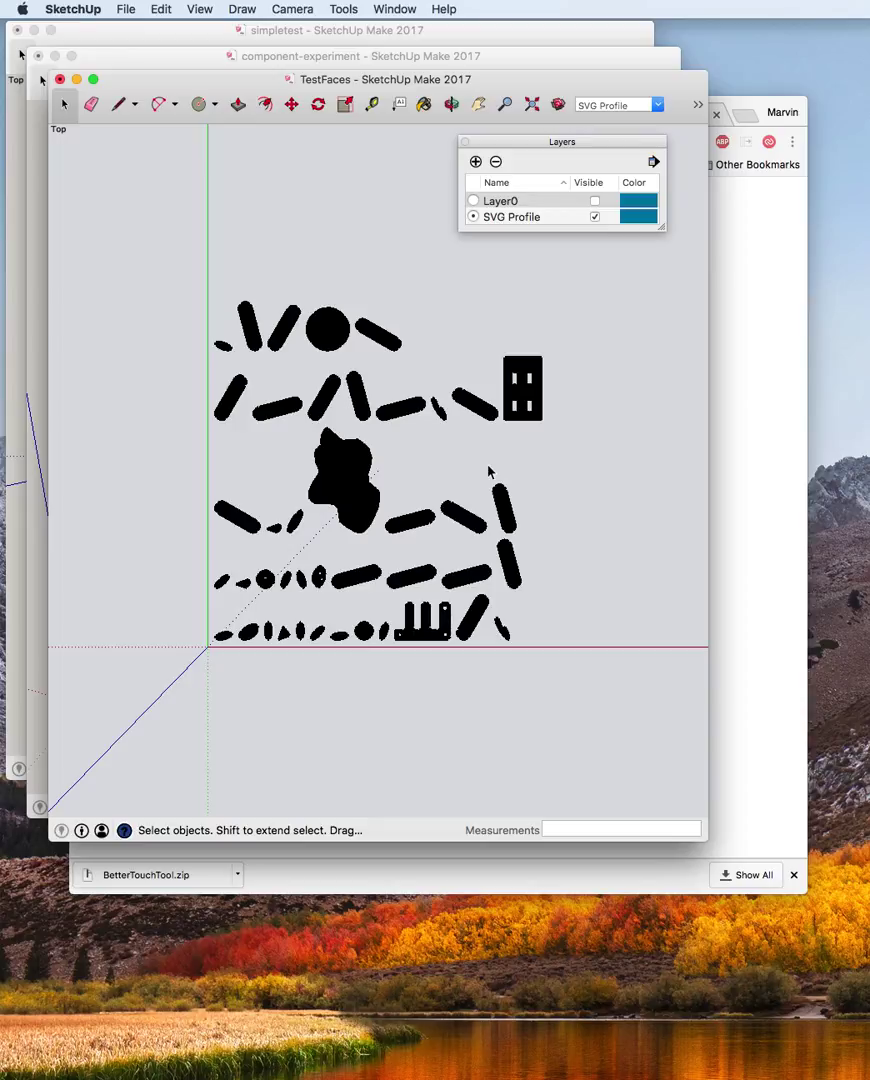
# Open the group holding all laid-out profiles for editing so single profiles can be selected.
pyautogui.click(336, 487)
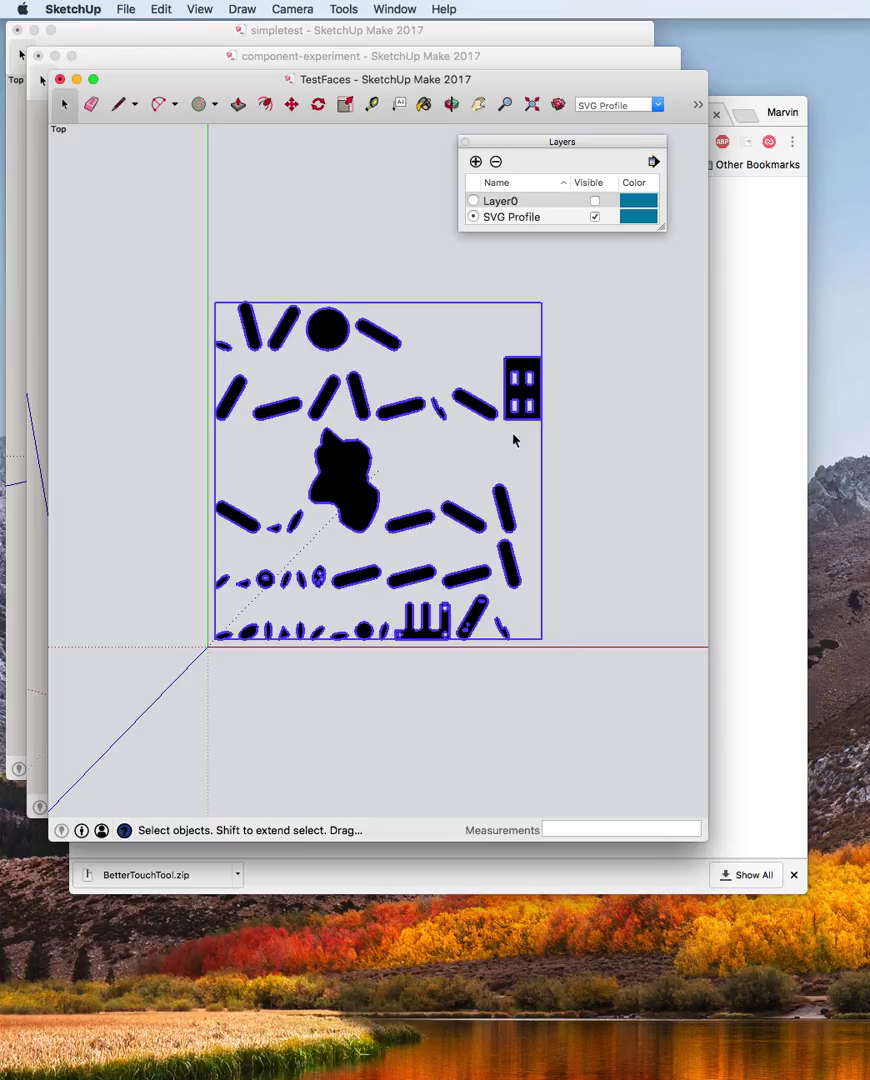
pyautogui.doubleClick(343, 485)
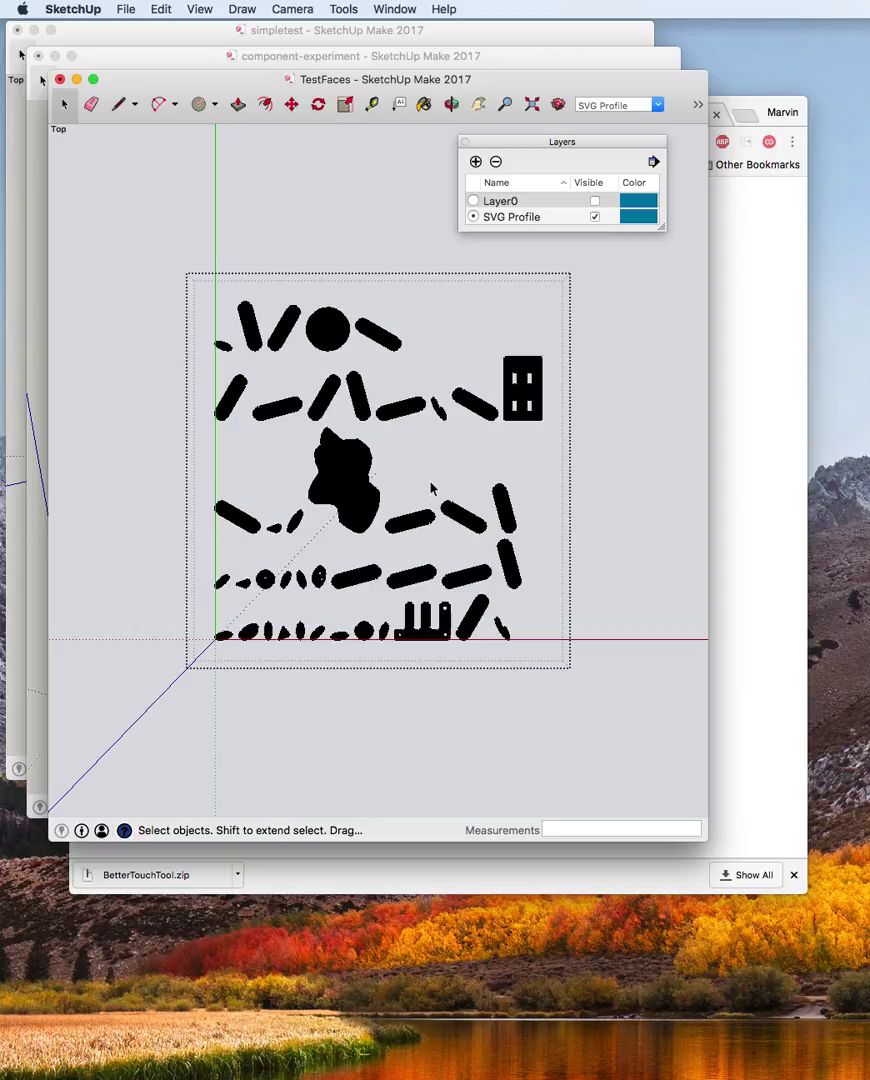
pyautogui.doubleClick(366, 480)
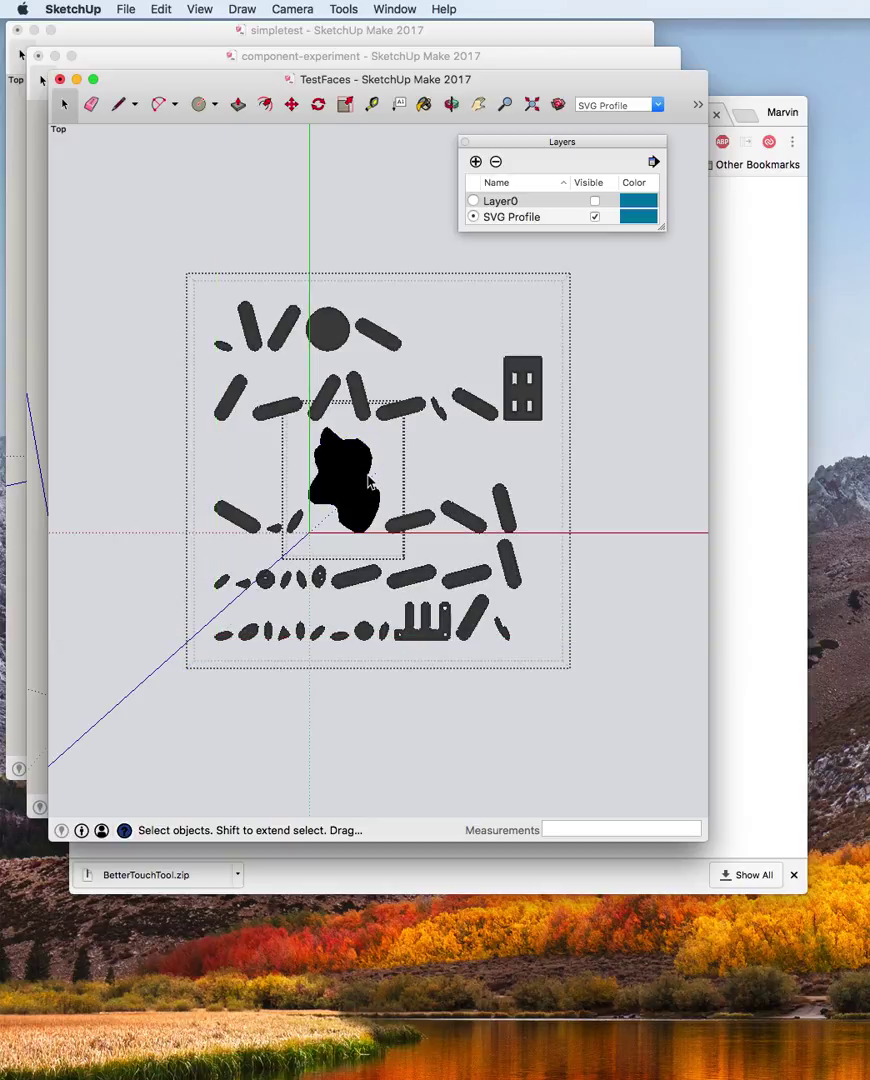
pyautogui.press('Escape')
pyautogui.click(350, 490)
pyautogui.click(398, 456)
pyautogui.click(350, 490)
pyautogui.click(298, 420)
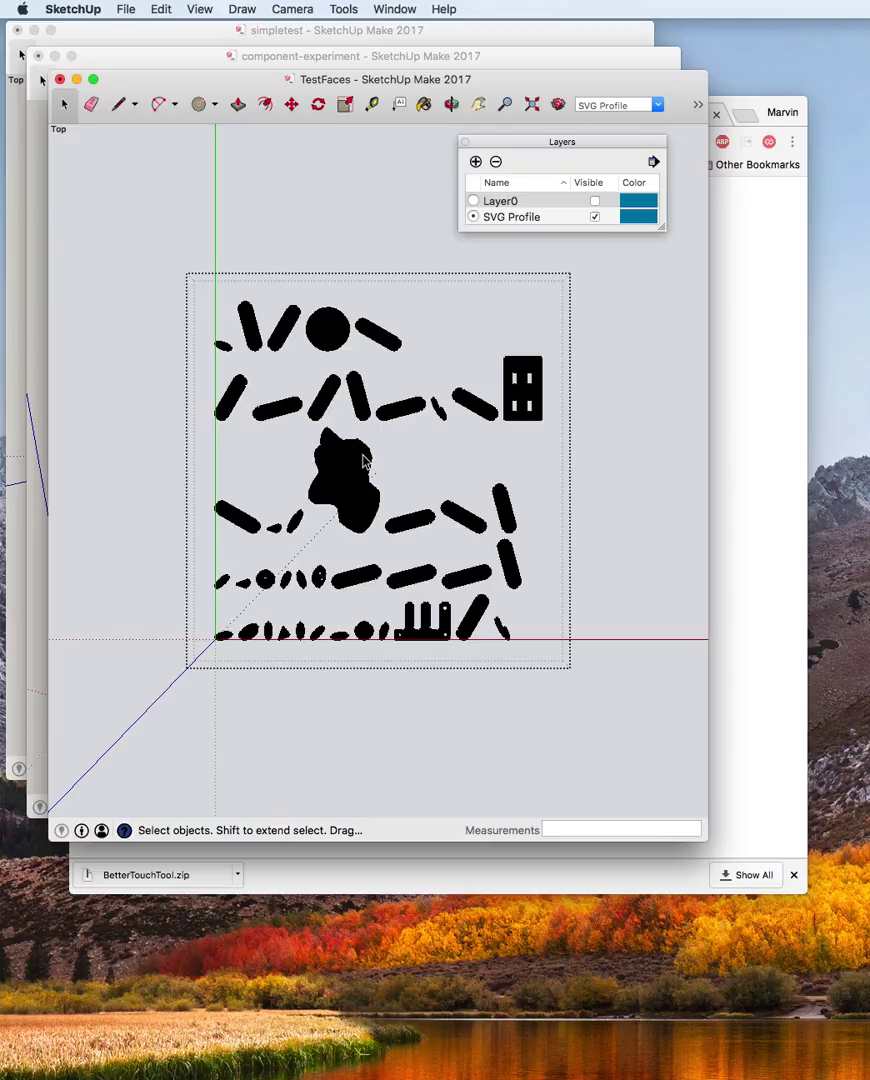
# Move the large irregular profile toward the red axis and shift it back up by about 0.87".
pyautogui.click(365, 460)
pyautogui.doubleClick(365, 460)
pyautogui.click(455, 470)
pyautogui.click(364, 463)
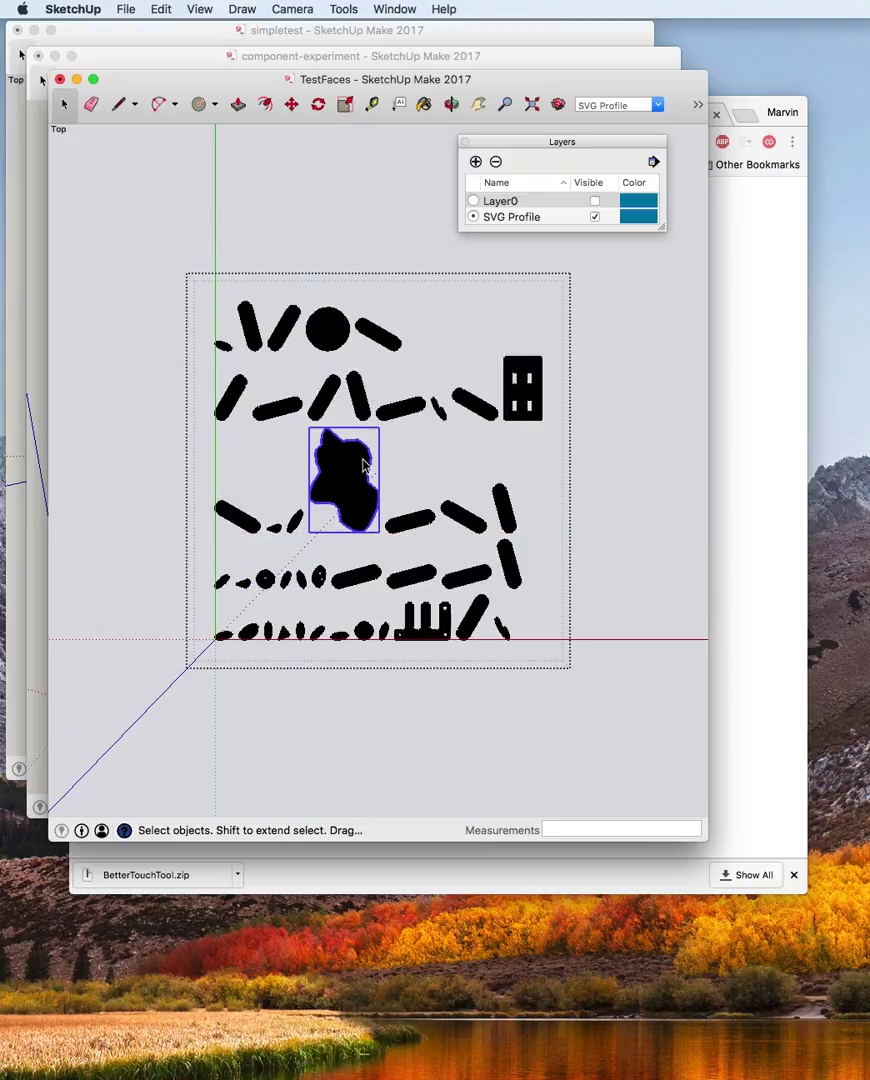
pyautogui.press('m')
pyautogui.moveTo(361, 460); pyautogui.dragTo(362, 487)
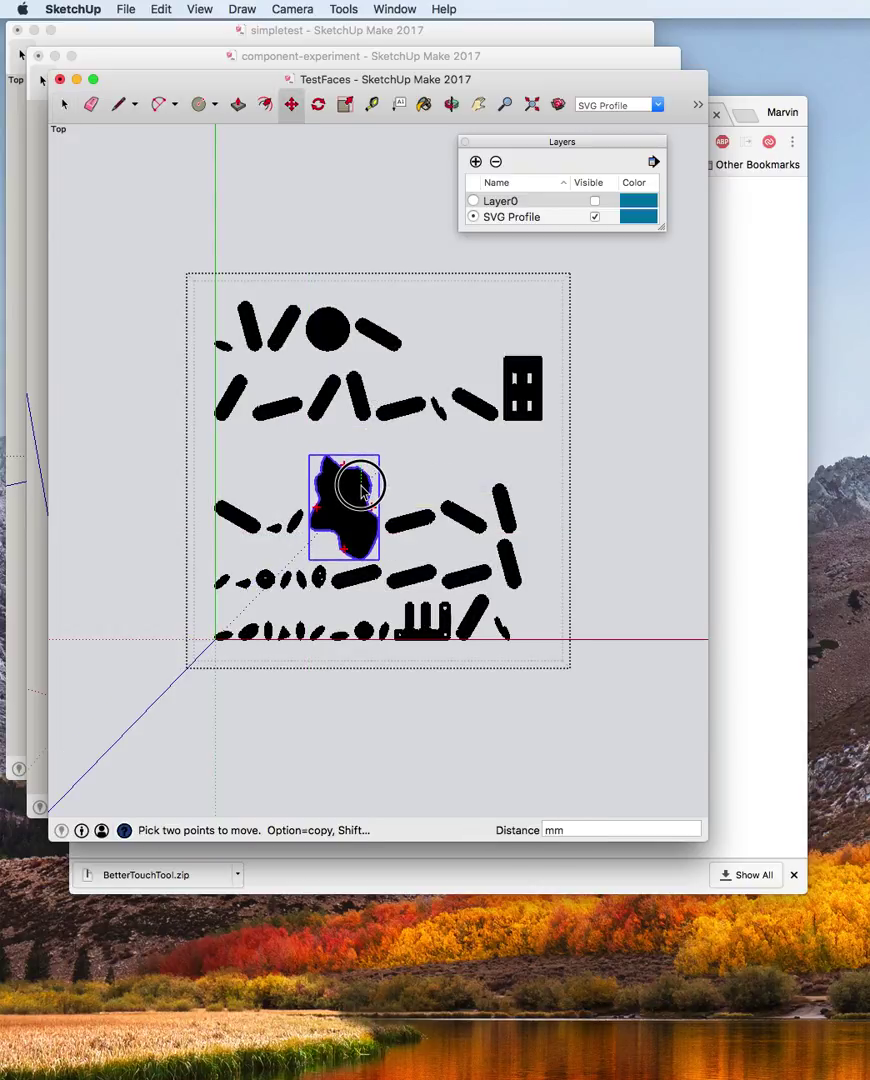
pyautogui.moveTo(405, 415)
pyautogui.mouseDown()
pyautogui.moveTo(408, 446)
pyautogui.moveTo(405, 417)
pyautogui.mouseUp()
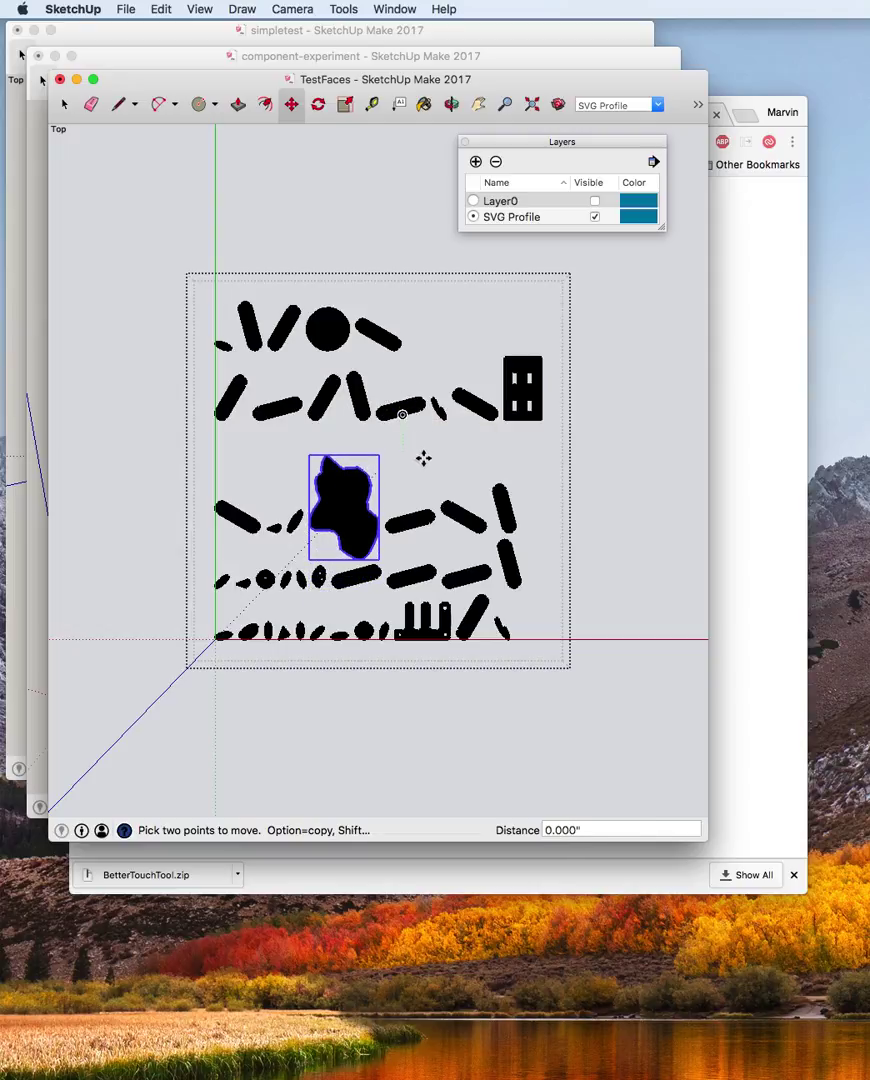
pyautogui.press('space')
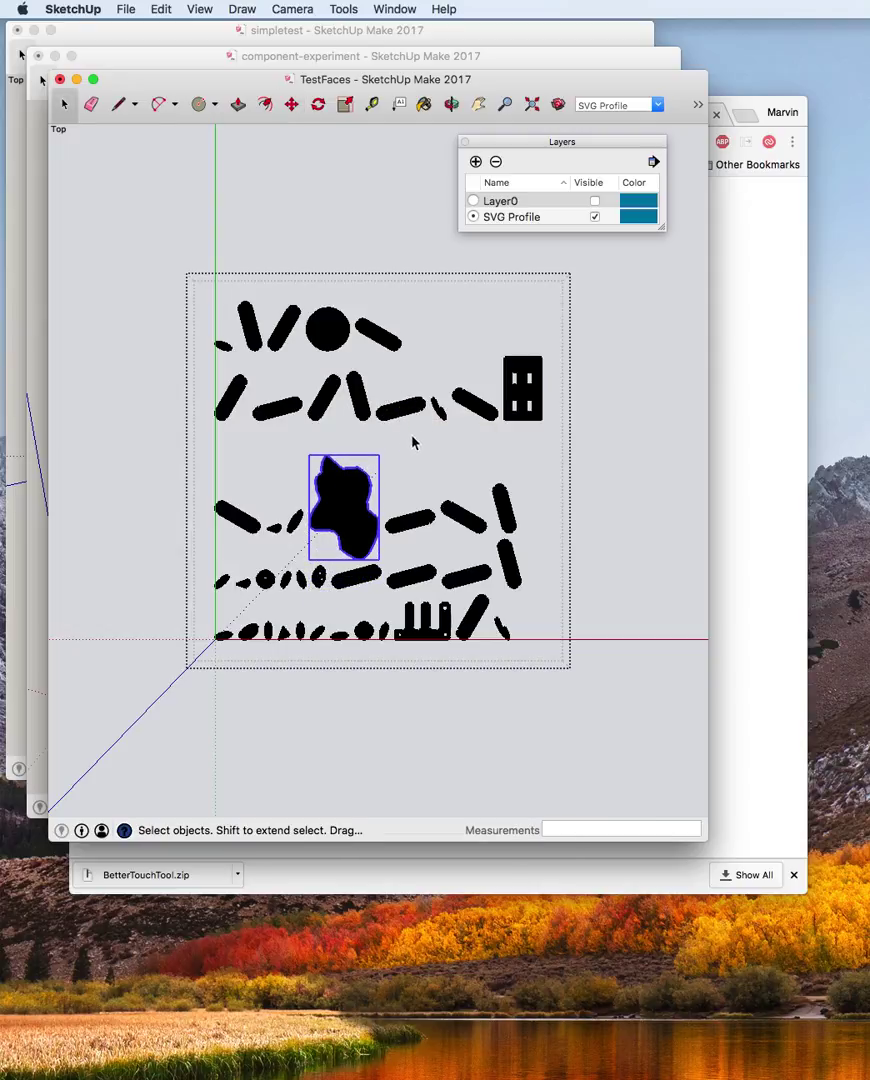
pyautogui.press('m')
pyautogui.moveTo(402, 406)
pyautogui.mouseDown()
pyautogui.moveTo(412, 428)
pyautogui.moveTo(405, 388)
pyautogui.moveTo(406, 396)
pyautogui.mouseUp()
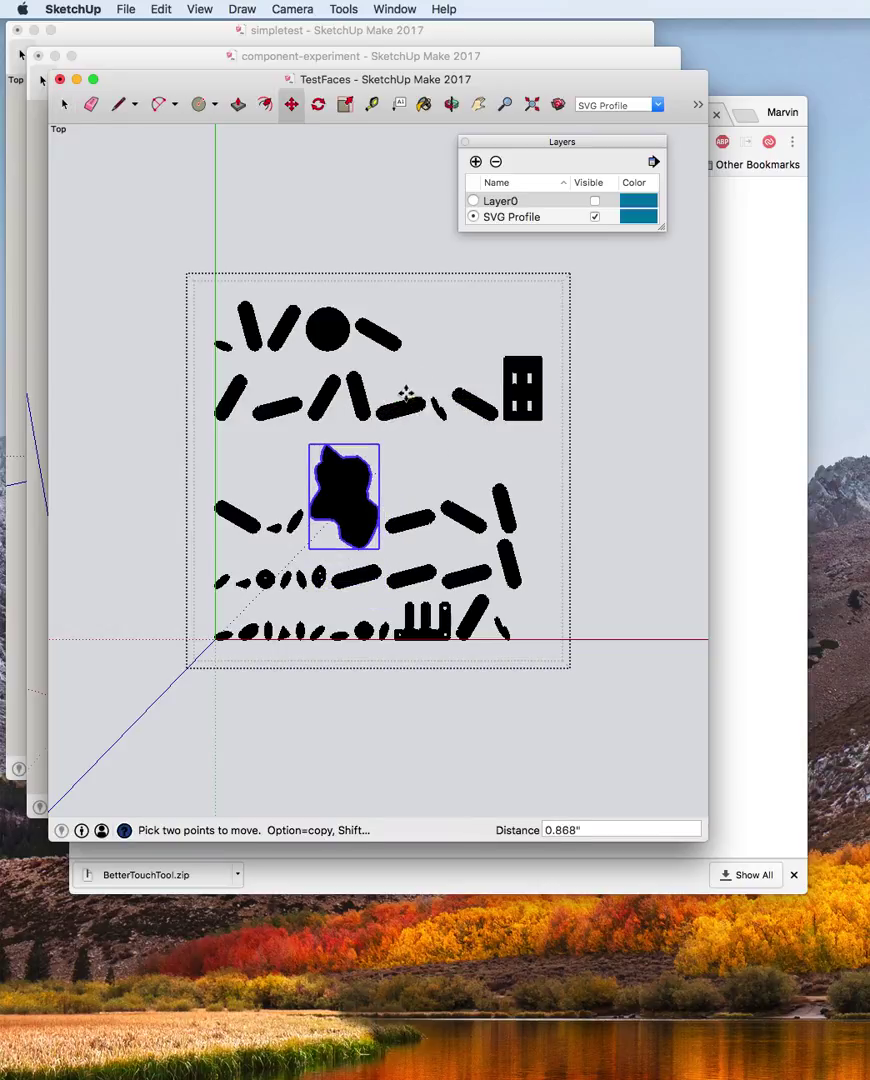
pyautogui.press('space')
pyautogui.click(420, 457)
# Move two slot profiles about 6.05" and 5.48" and the large circle about 9.53" into the gaps beside the irregular profile.
pyautogui.press('m')
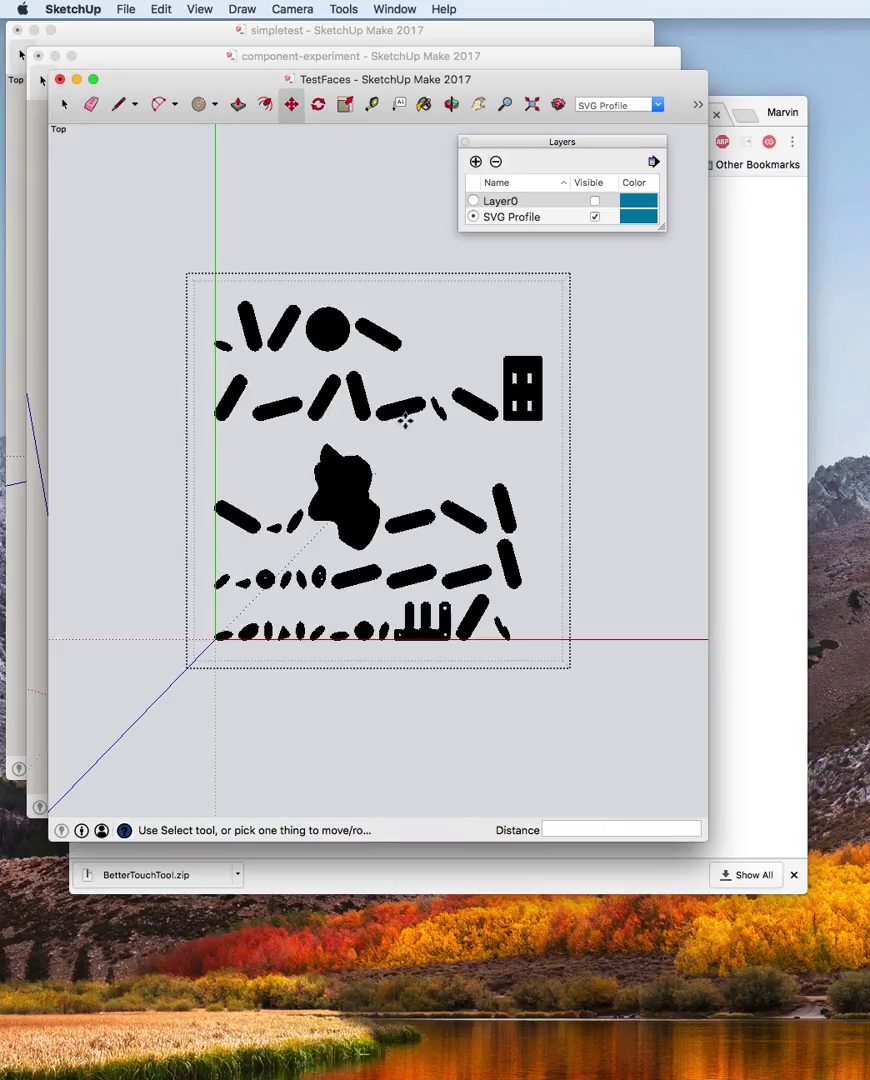
pyautogui.moveTo(403, 414); pyautogui.dragTo(418, 498)
pyautogui.press('q')
pyautogui.press('m')
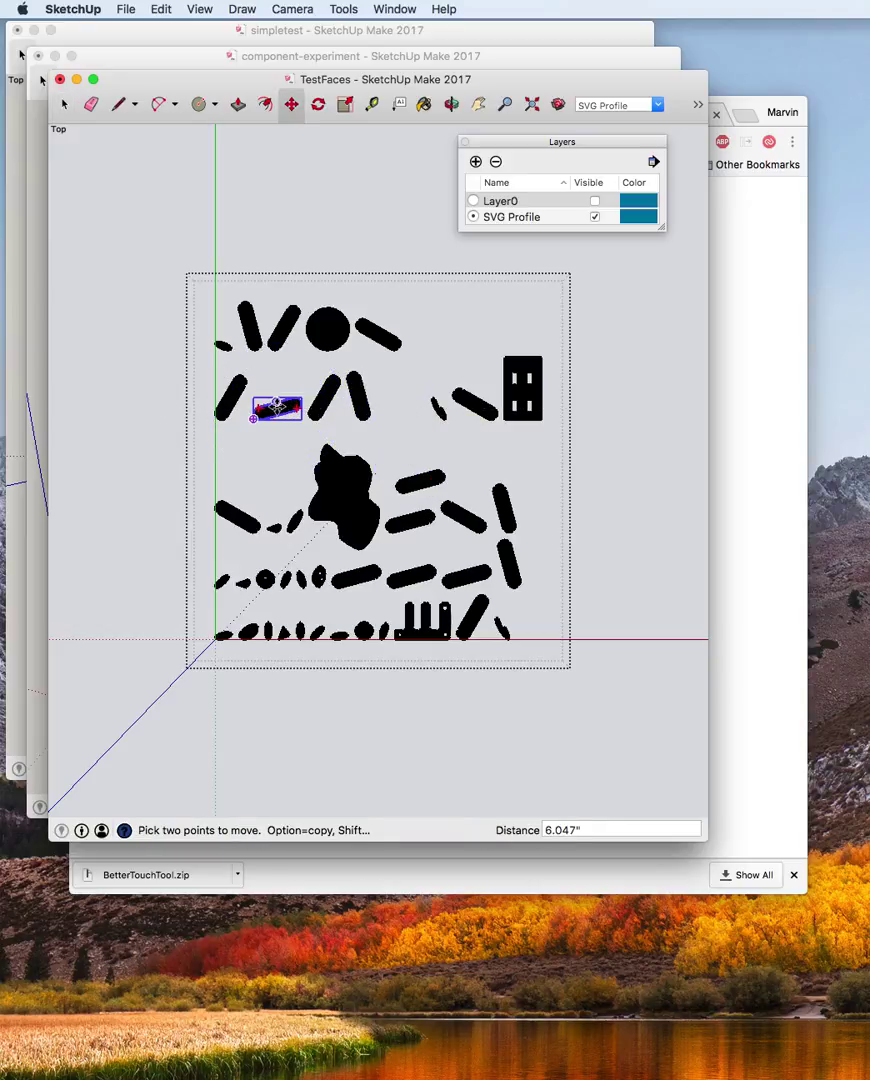
pyautogui.moveTo(277, 407); pyautogui.dragTo(262, 477)
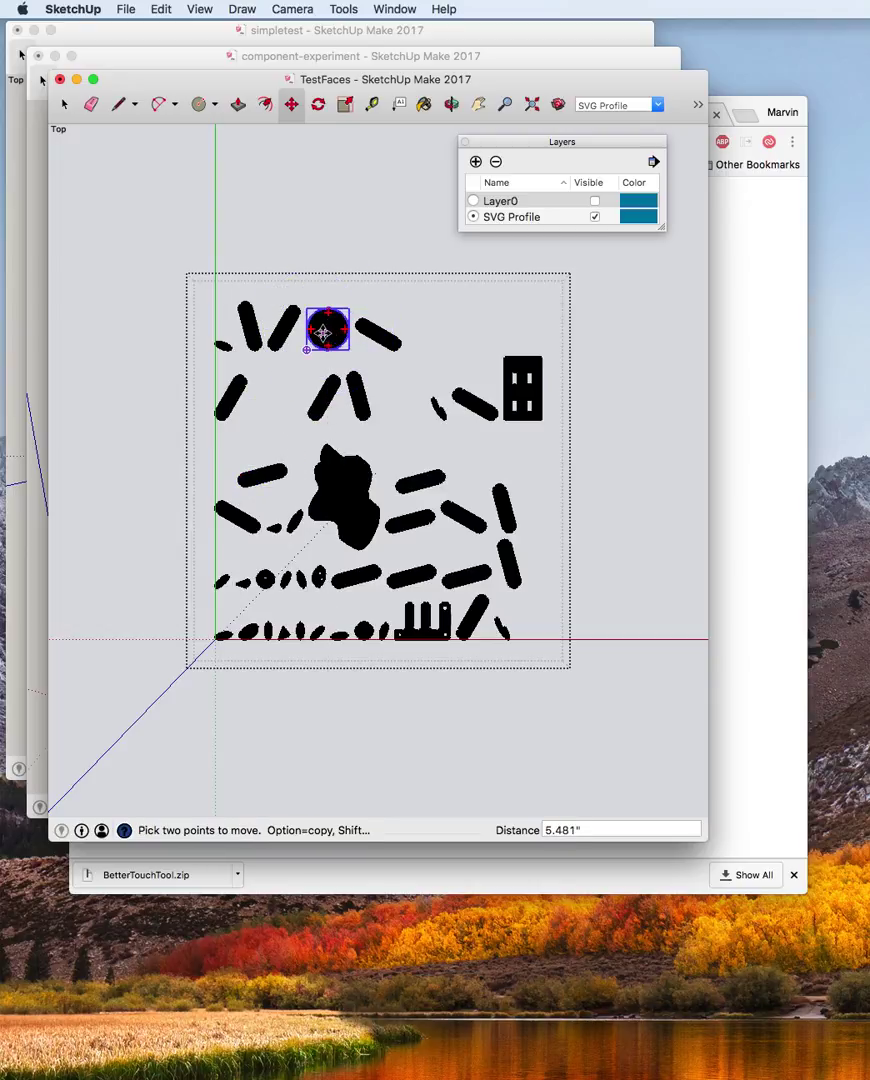
pyautogui.moveTo(324, 333); pyautogui.dragTo(262, 428)
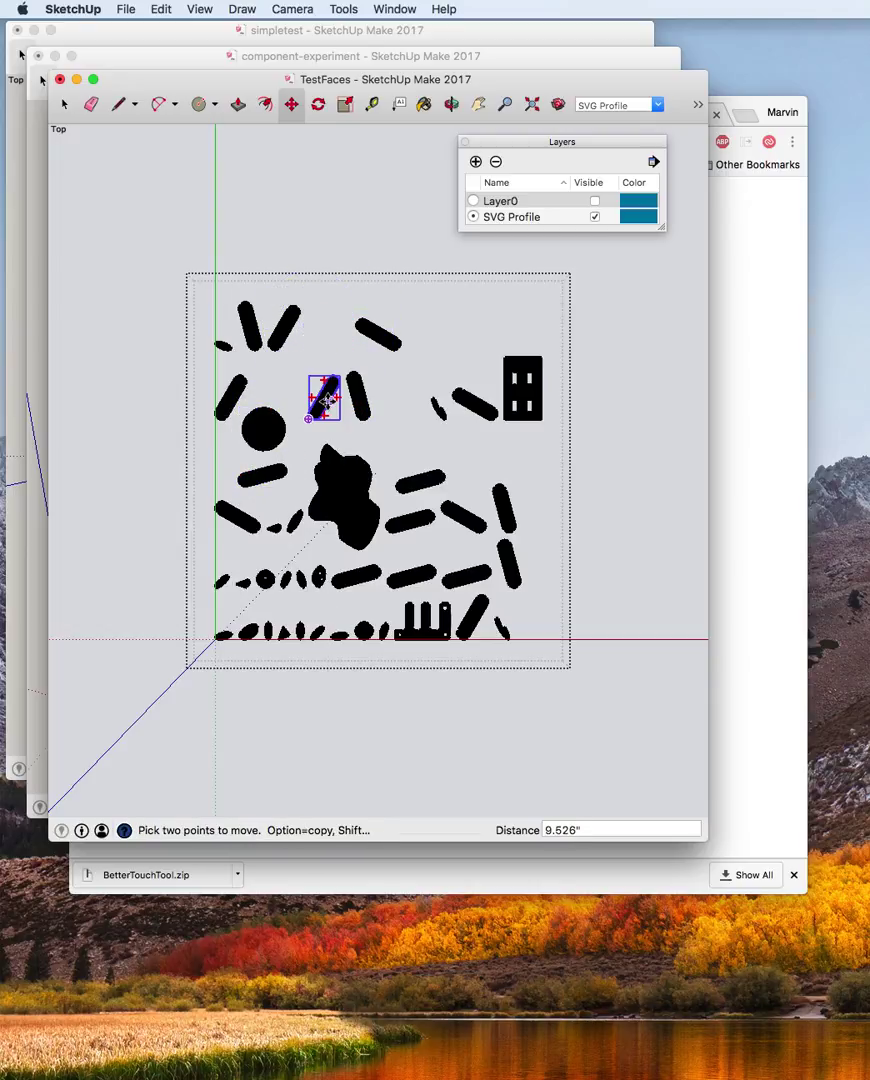
# Pack the remaining upper slots, the plate with four windows and the small ellipse into free spaces lower in the layout.
pyautogui.moveTo(326, 400); pyautogui.dragTo(470, 487)
pyautogui.moveTo(474, 405); pyautogui.dragTo(450, 437)
pyautogui.moveTo(530, 400); pyautogui.dragTo(544, 482)
pyautogui.moveTo(376, 339); pyautogui.dragTo(474, 418)
pyautogui.moveTo(284, 330); pyautogui.dragTo(316, 404)
pyautogui.moveTo(248, 320); pyautogui.dragTo(399, 384)
pyautogui.moveTo(224, 345); pyautogui.dragTo(547, 544)
pyautogui.press('space')
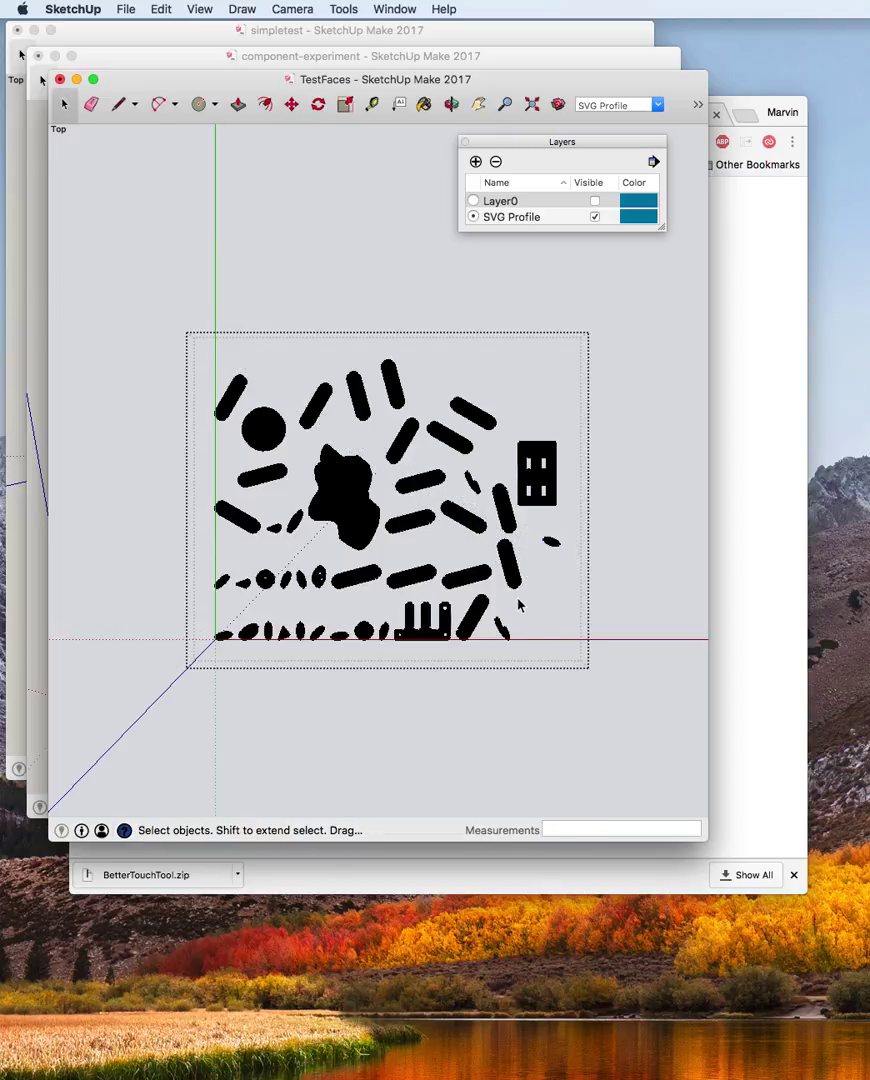
# Close the profile group and write the rearranged layout as TestFaces.svg in the SVG folder.
pyautogui.click(610, 463)
pyautogui.rightClick(364, 489)
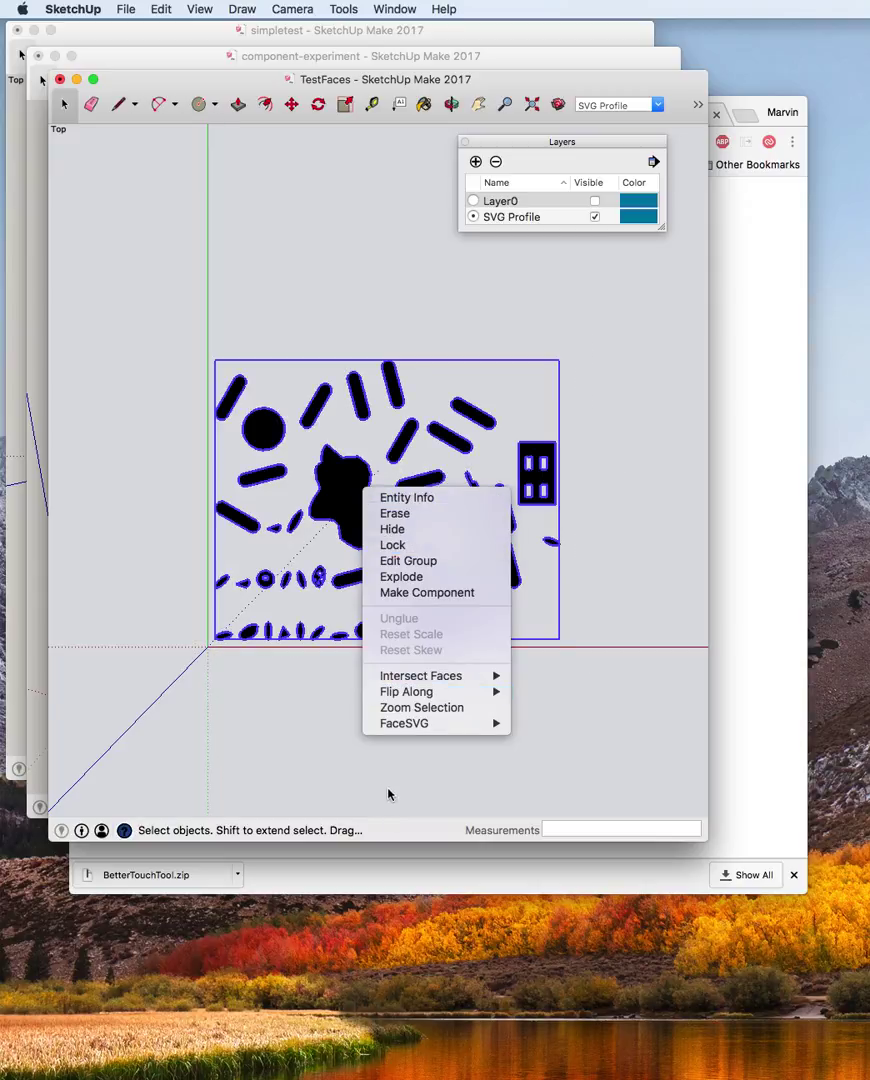
pyautogui.moveTo(422, 723)
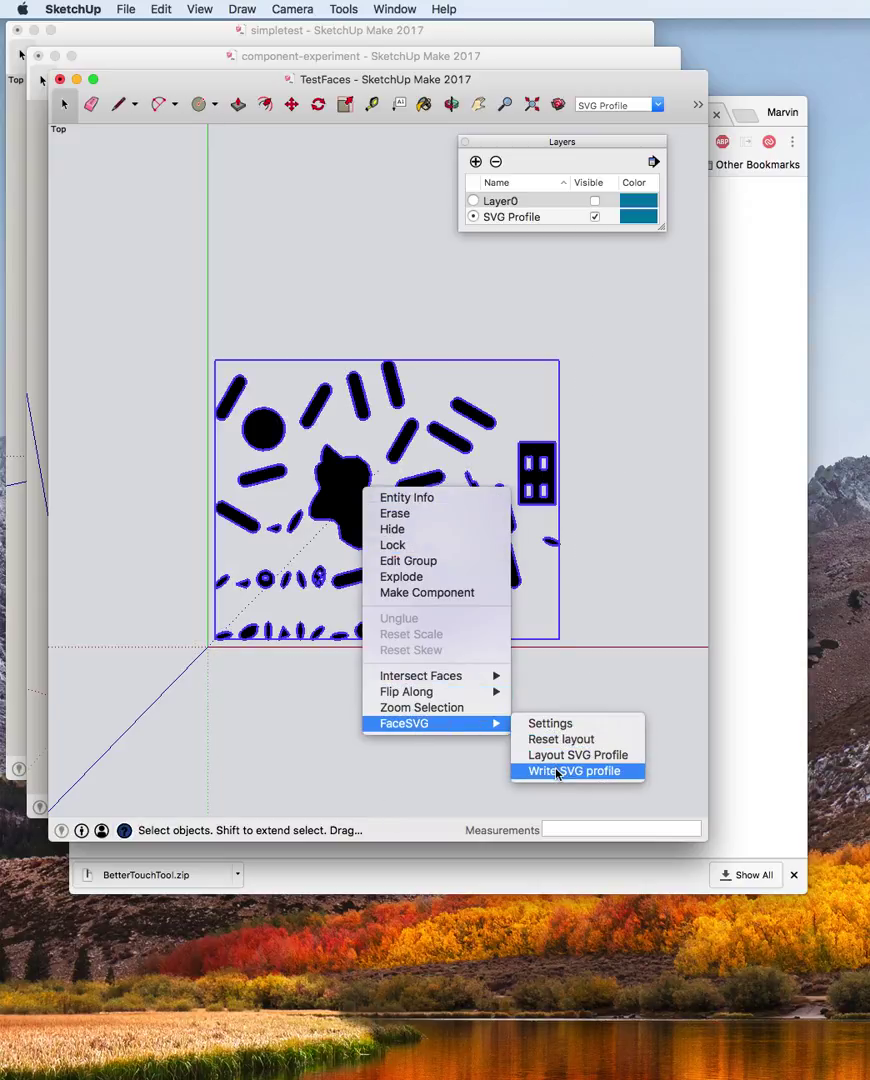
pyautogui.click(557, 772)
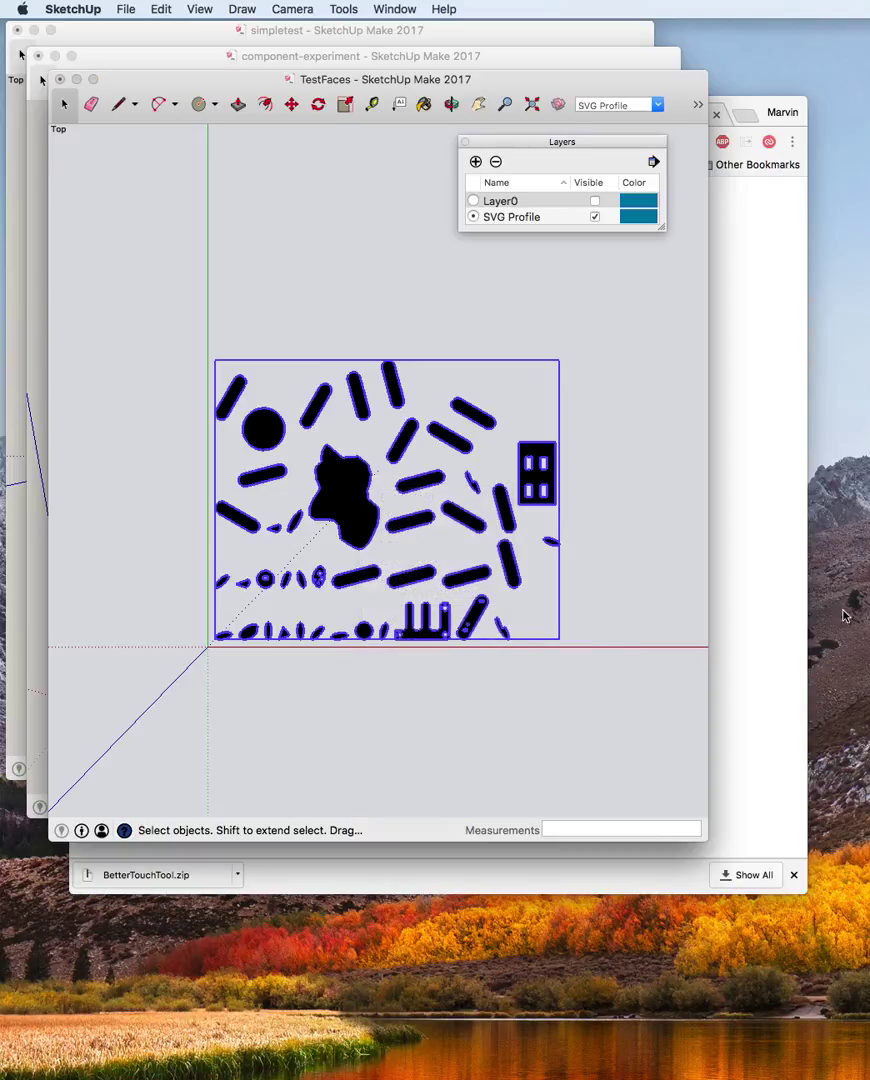
pyautogui.moveTo(549, 265); pyautogui.dragTo(289, 176)
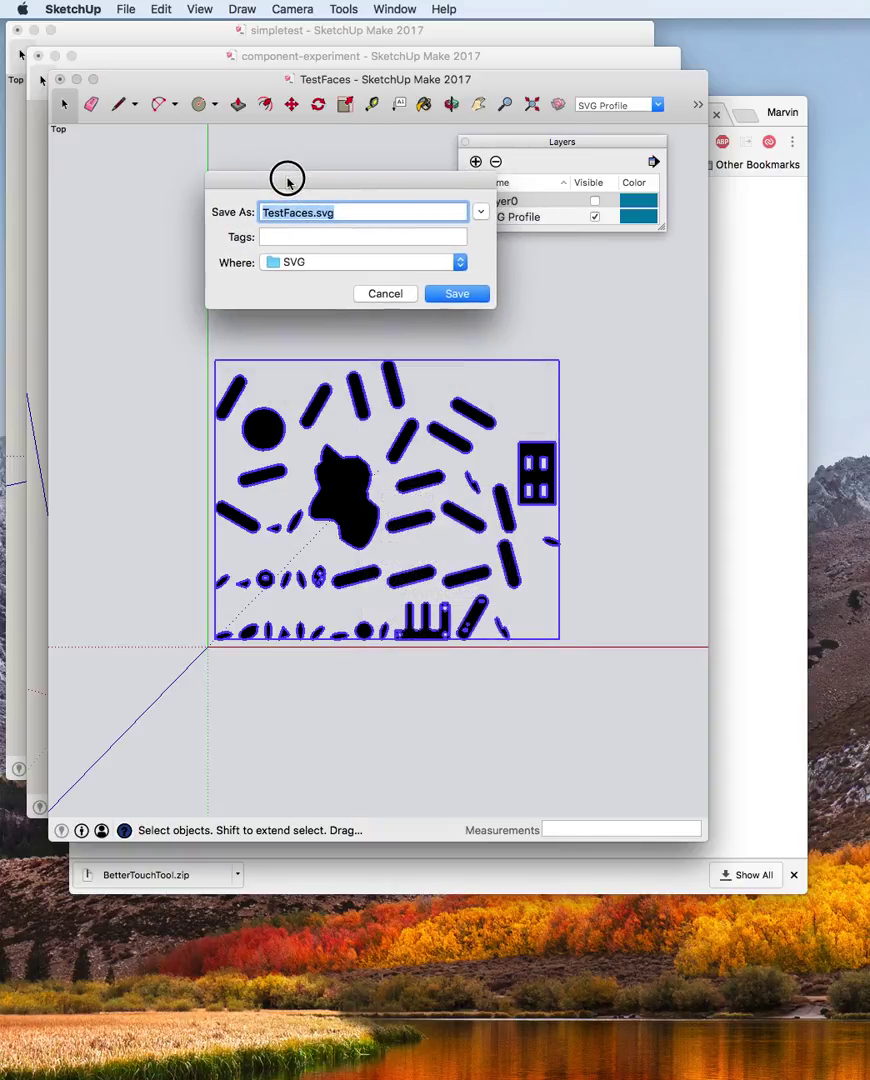
pyautogui.click(463, 297)
# Switch to Chrome, reload the other SVG folder listing, open TestFaces.svg and inspect the complete layout.
pyautogui.click(765, 307)
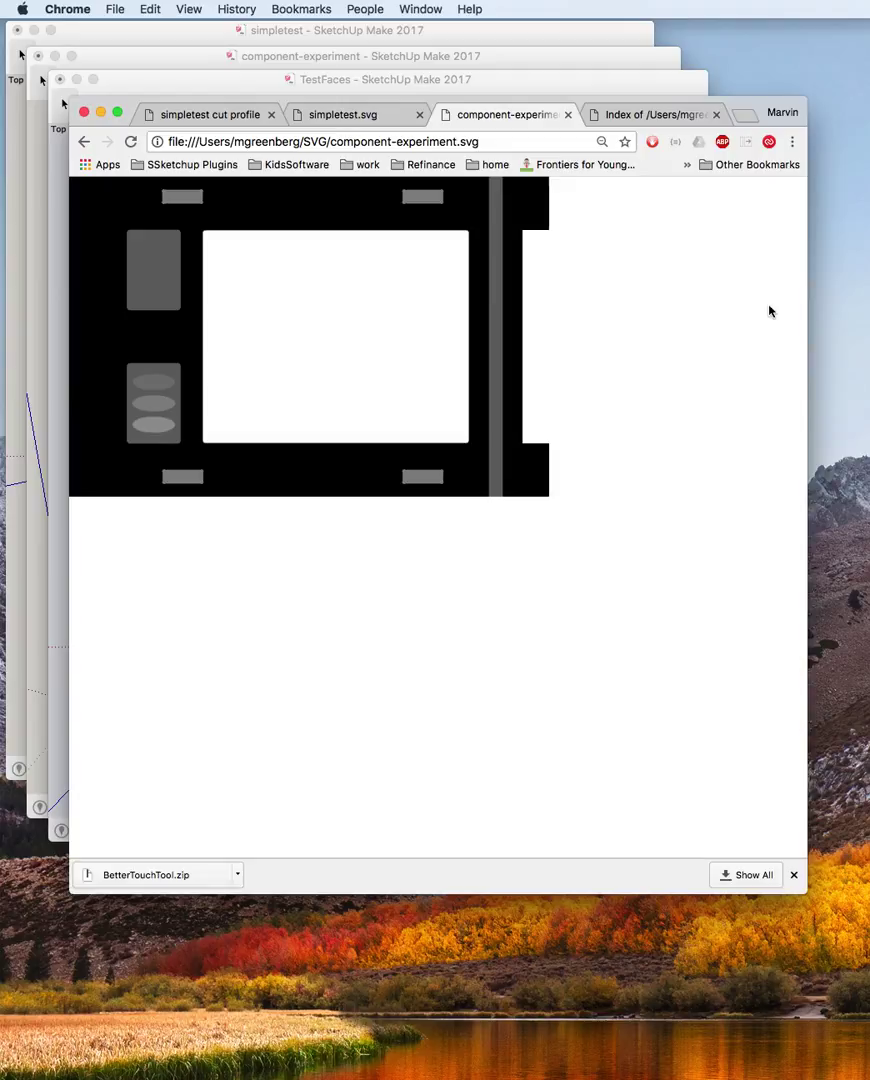
pyautogui.click(653, 114)
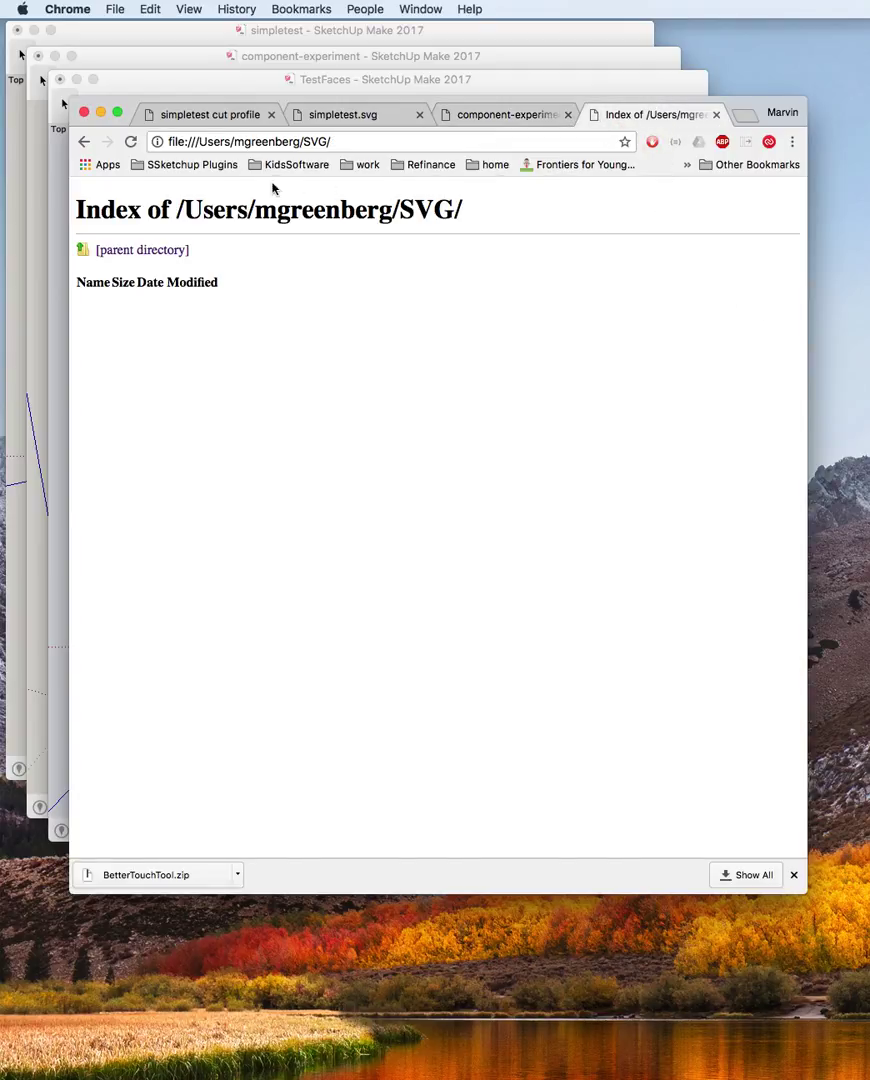
pyautogui.click(130, 142)
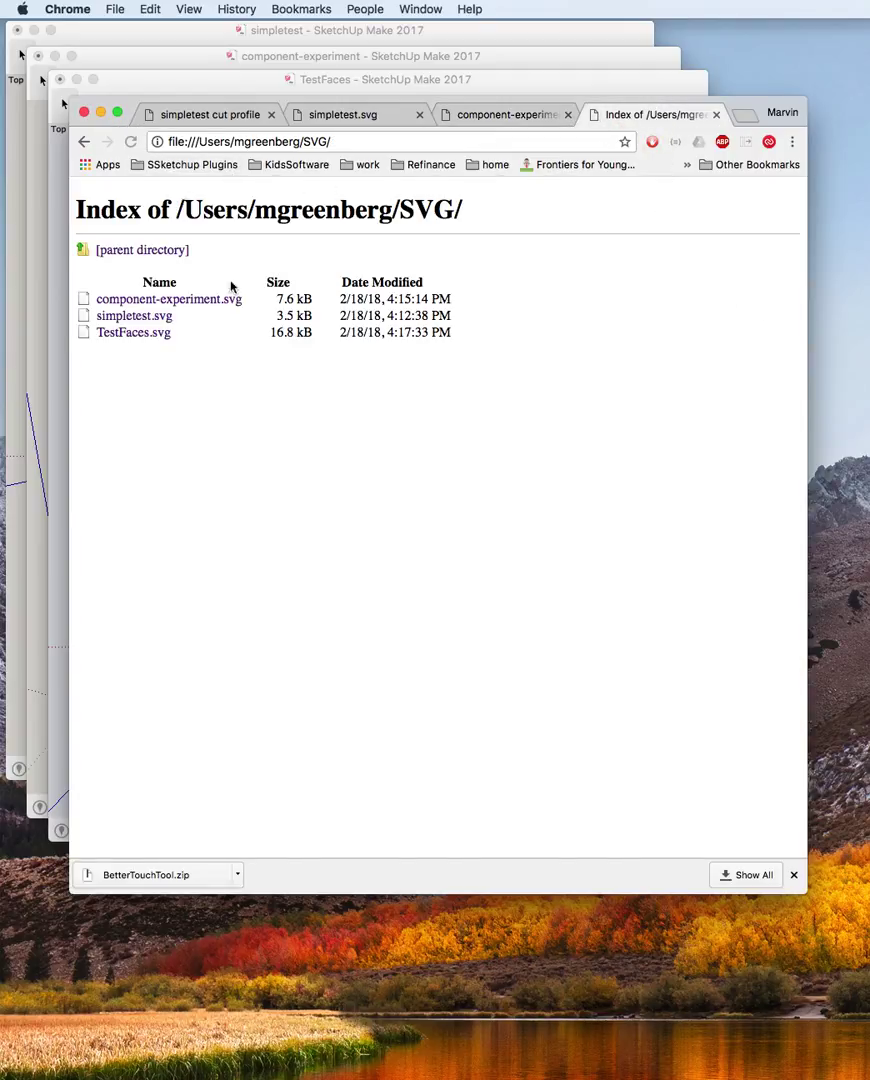
pyautogui.click(143, 336)
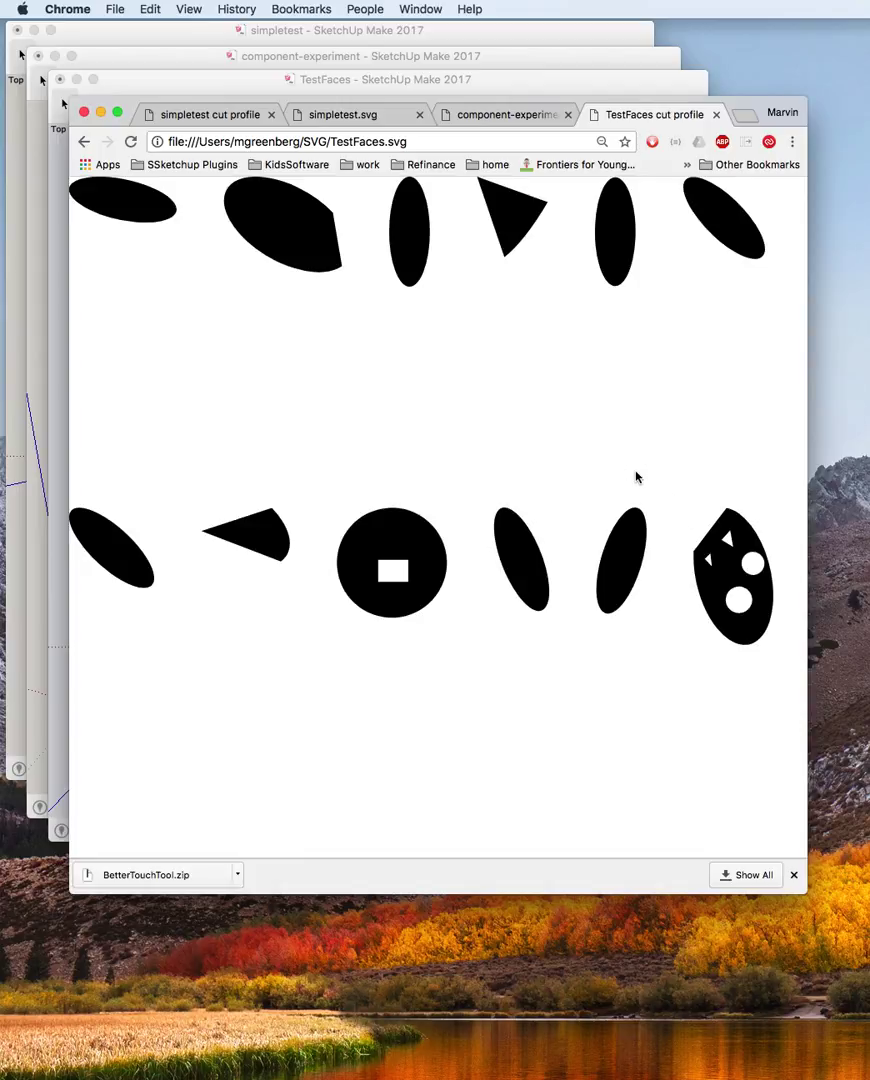
pyautogui.press('super+minus')
pyautogui.press('super+minus')
pyautogui.press('super+minus')
pyautogui.press('super+minus')
pyautogui.press('super+minus')
pyautogui.press('super+minus')
pyautogui.press('super+minus')
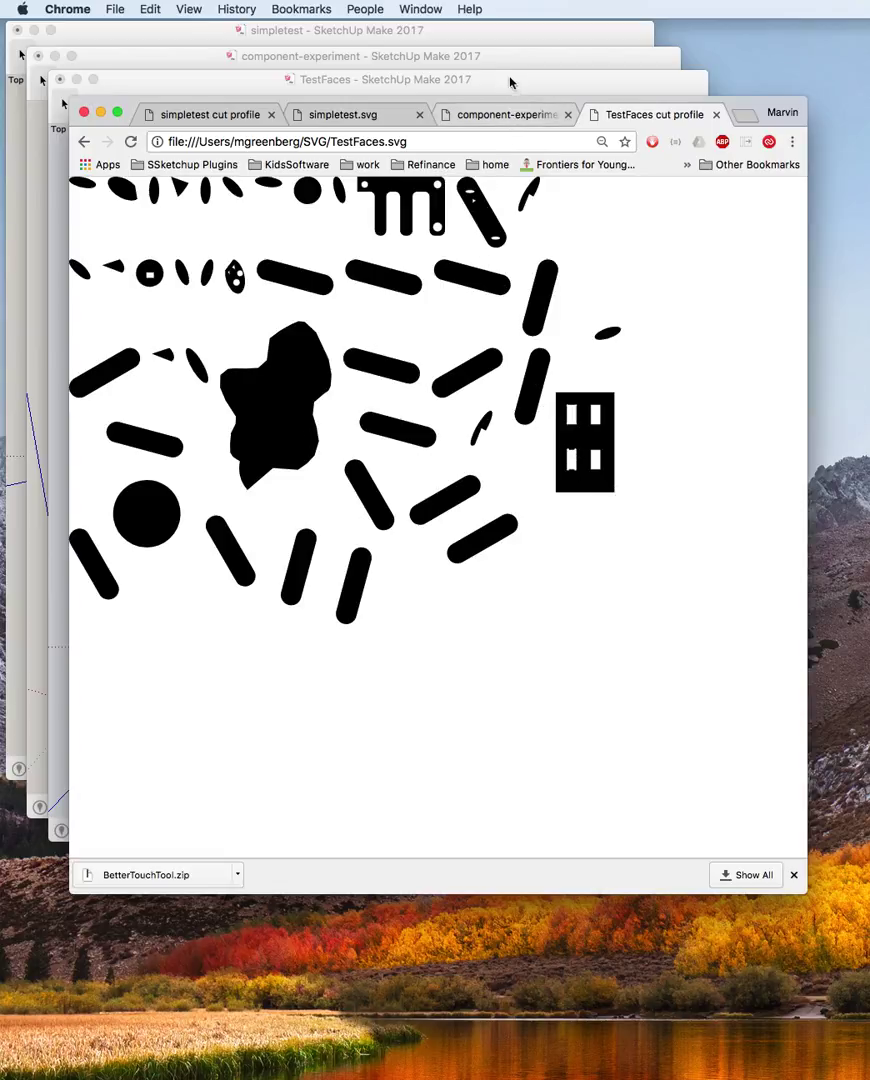
# Switch back to the TestFaces model in SketchUp.
pyautogui.click(436, 78)
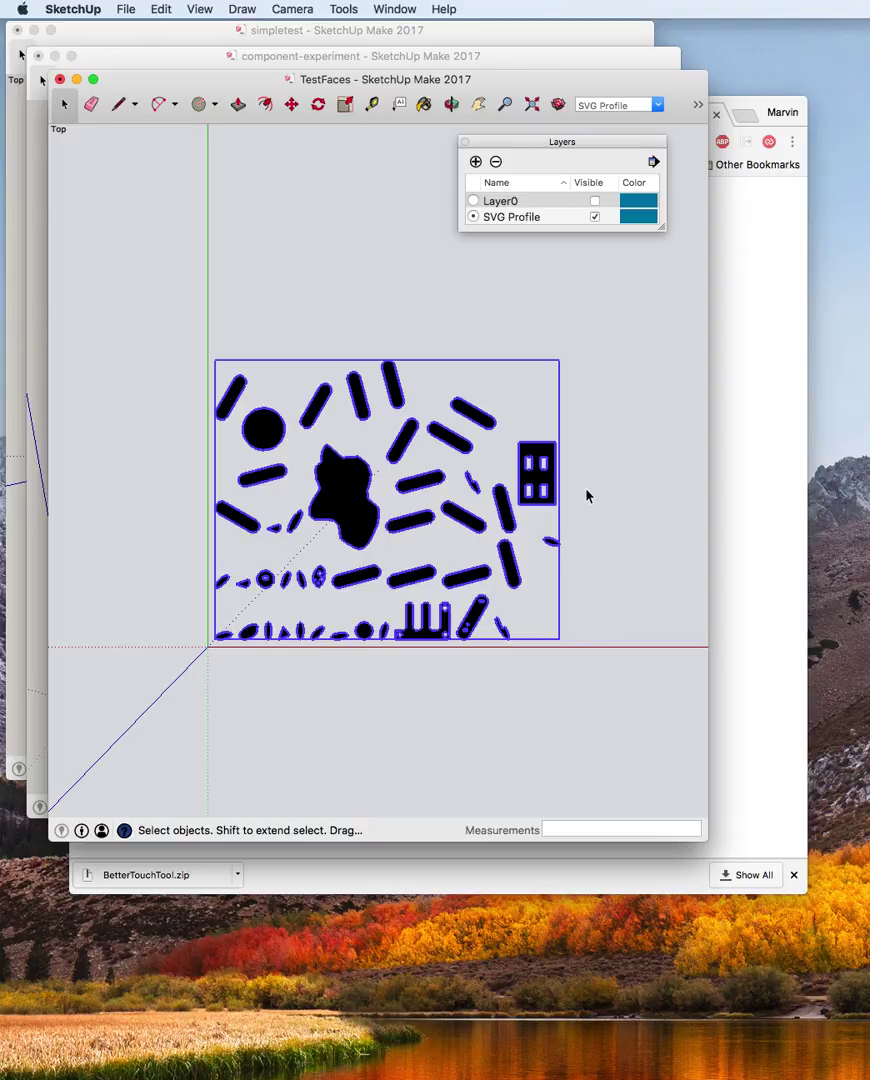